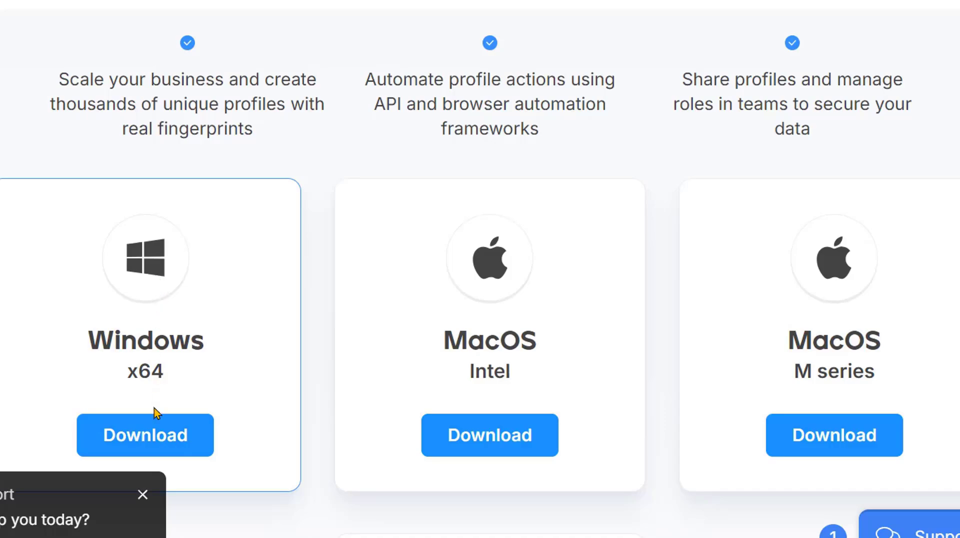
- Start downloading the Windows x64 installer of Octo Browser and review the installation instructions on the page
left_click(150, 438)
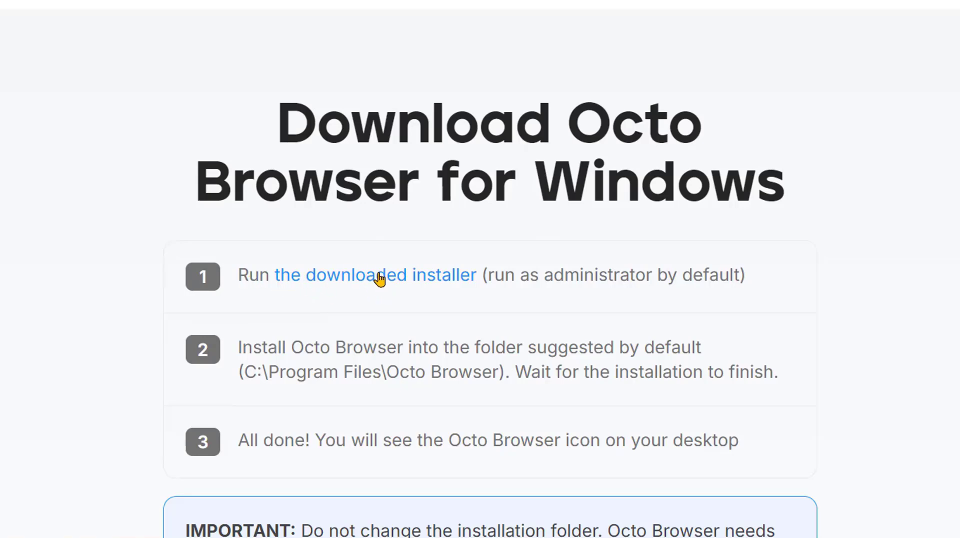
scroll(441, 293, "down", 4)
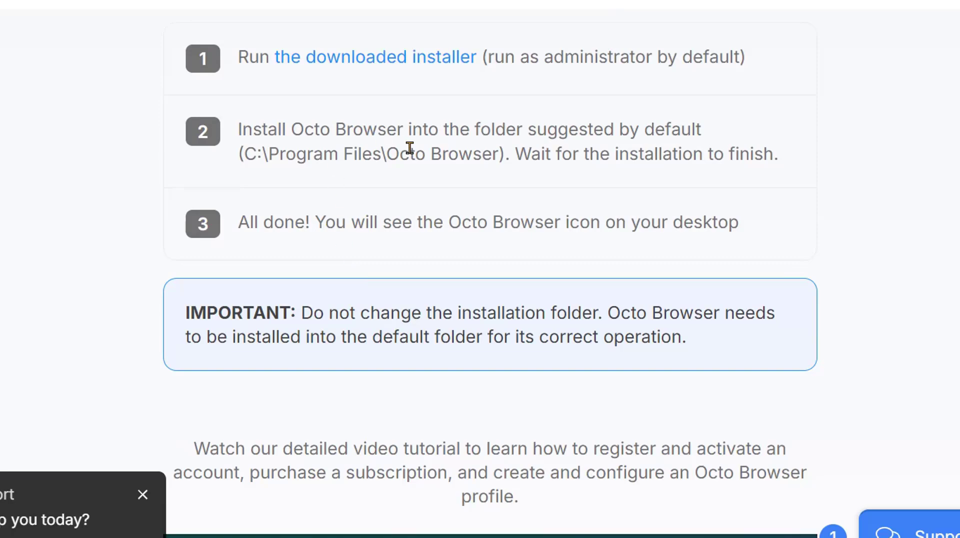
scroll(613, 145, "down", 10)
scroll(606, 147, "up", 8)
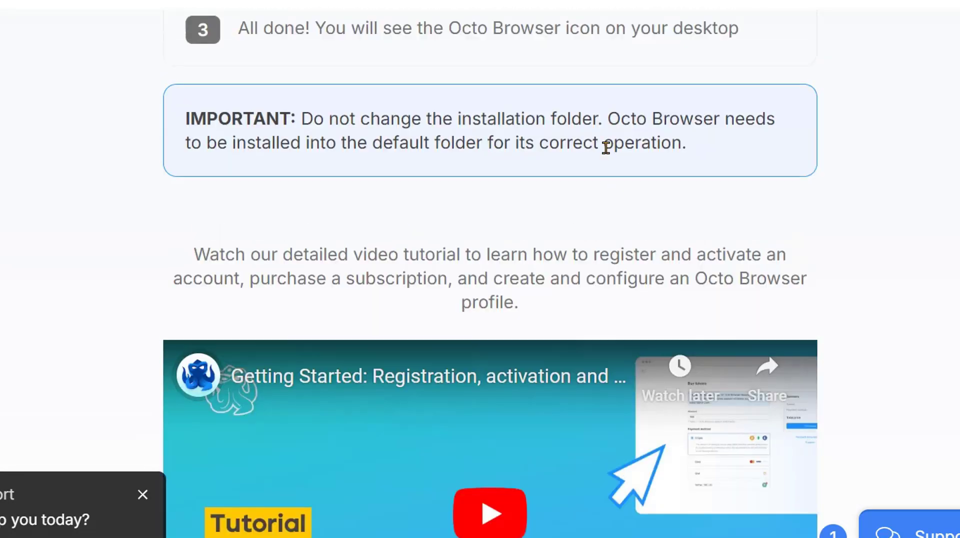
scroll(606, 148, "up", 8)
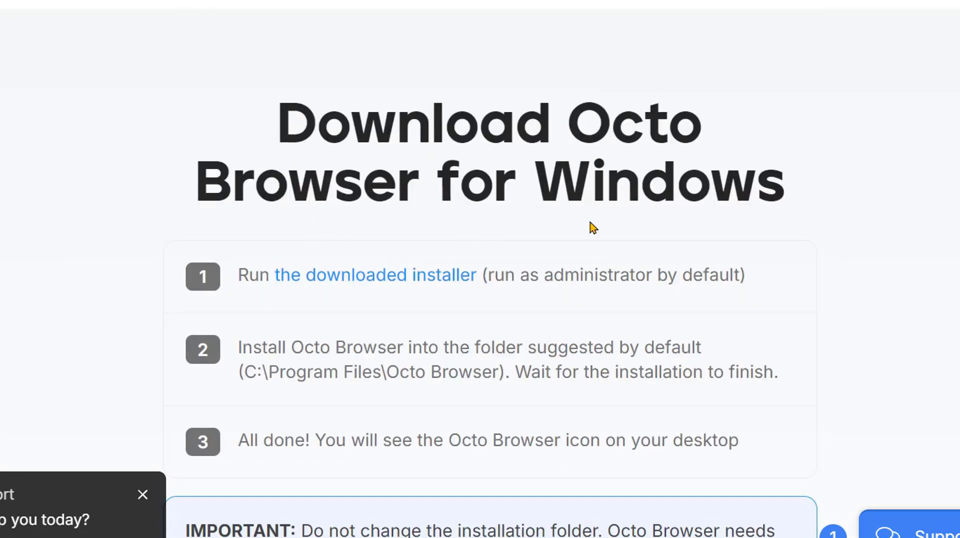
scroll(593, 228, "down", 4)
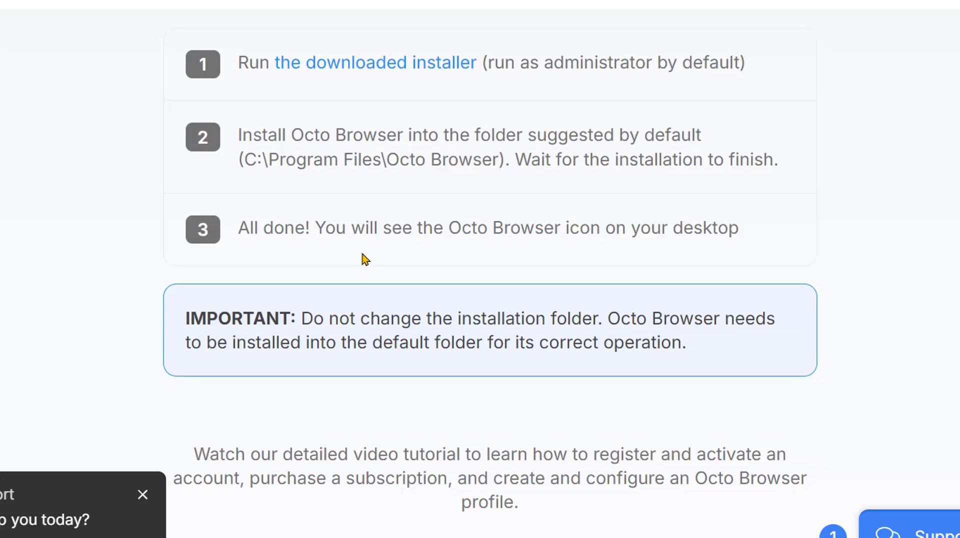
scroll(365, 259, "up", 4)
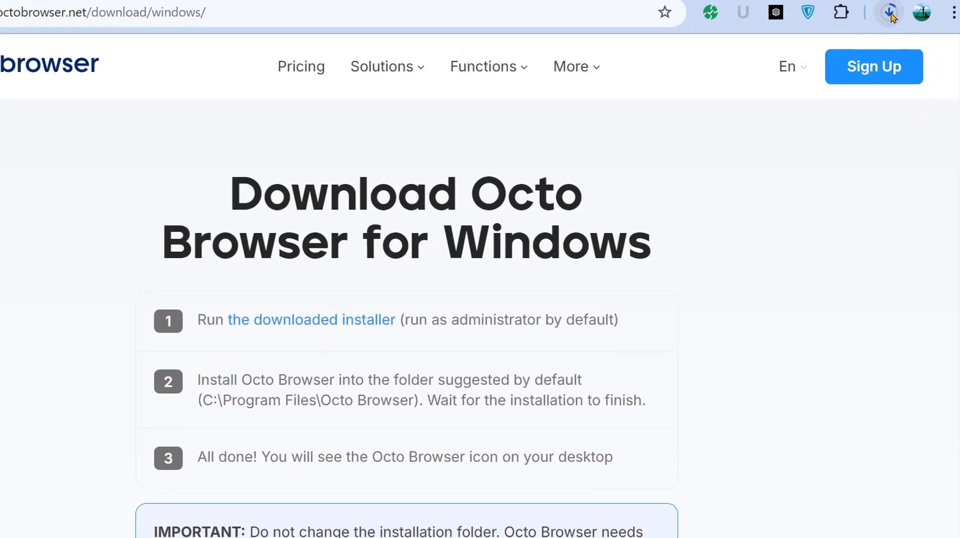
- Cancel the running download of Octo_Browser_latest_win (1).exe and close the recent download history
left_click(890, 13)
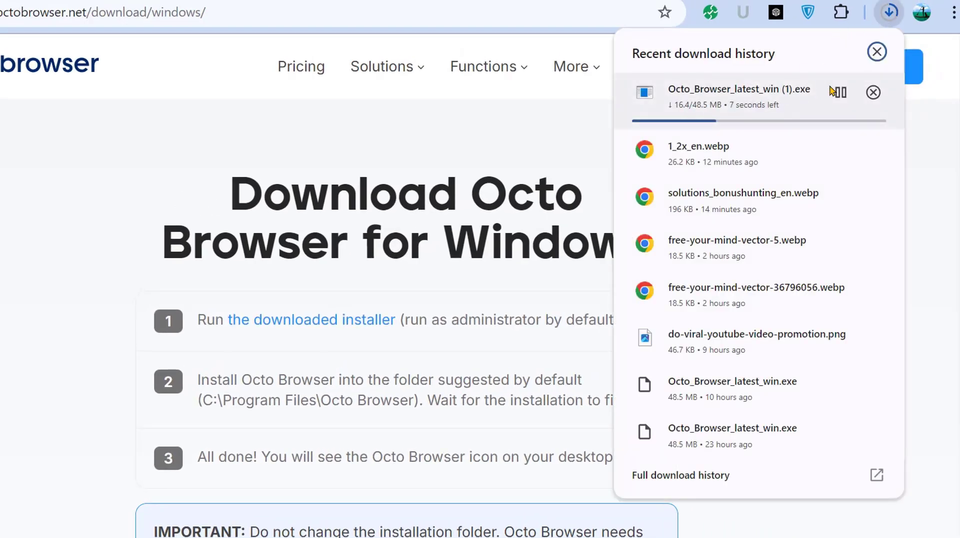
left_click(839, 92)
left_click(872, 92)
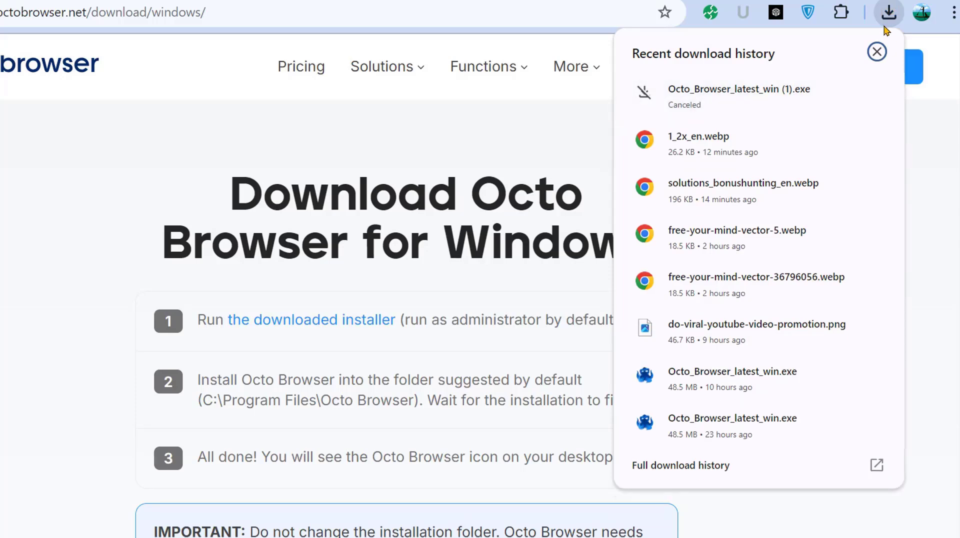
left_click(876, 51)
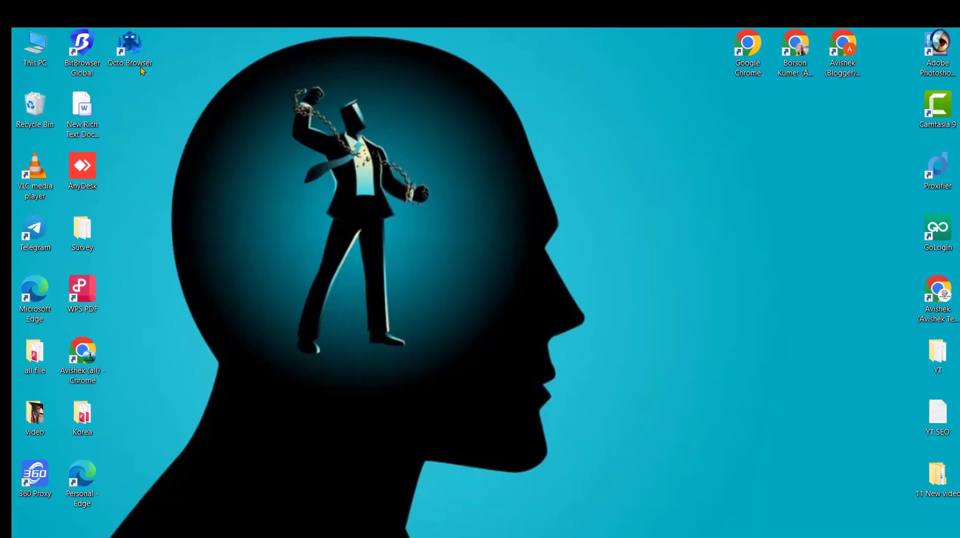
- Launch Octo Browser from the desktop and log in to the account by pasting the account password
left_click_drag(142, 72, 141, 172)
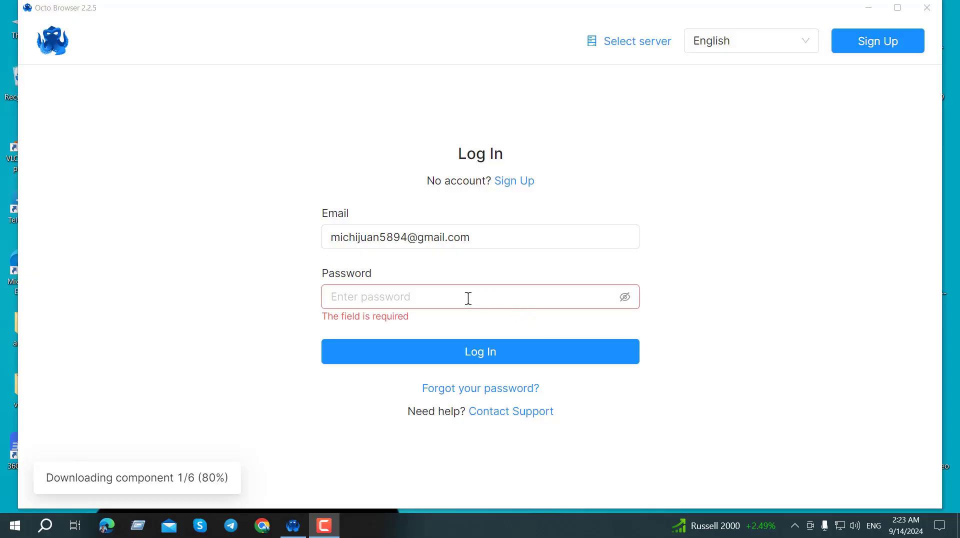
left_click(412, 288)
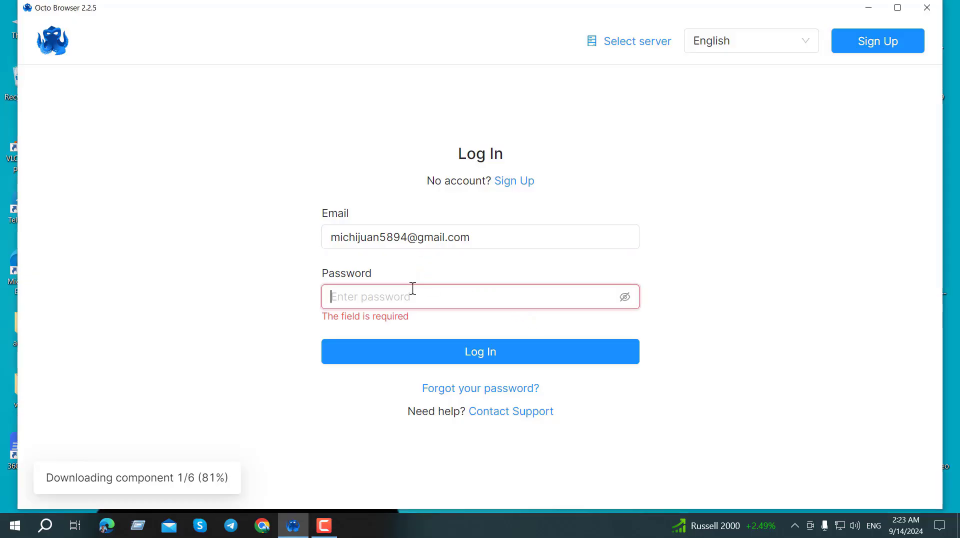
key("ctrl+v")
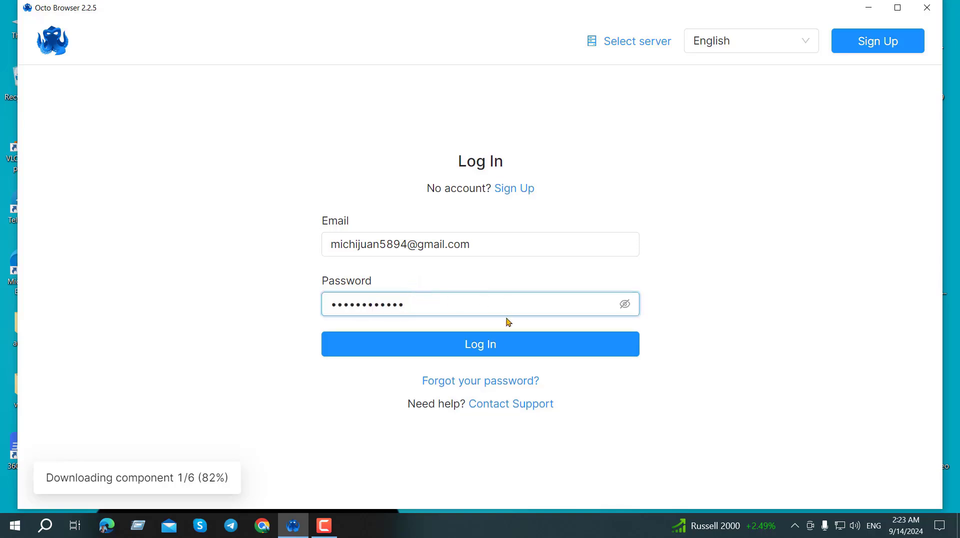
left_click(497, 345)
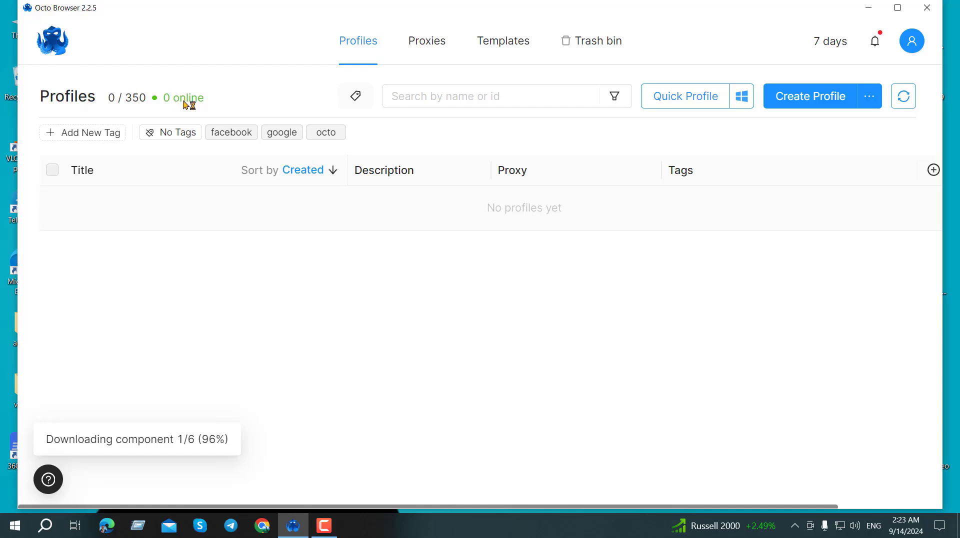
- Look through the Proxies and Templates sections, check the notifications, and return to the Profiles list
left_click(421, 46)
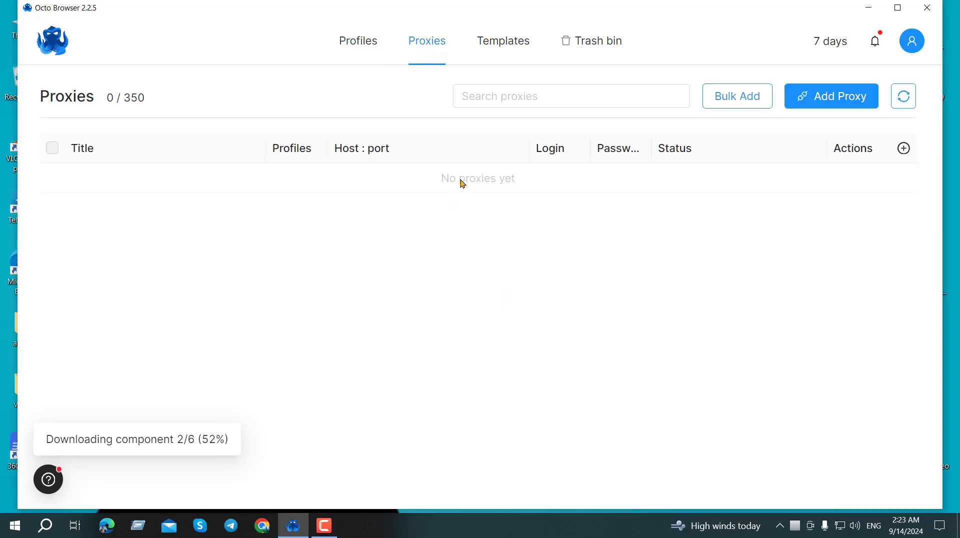
left_click(369, 45)
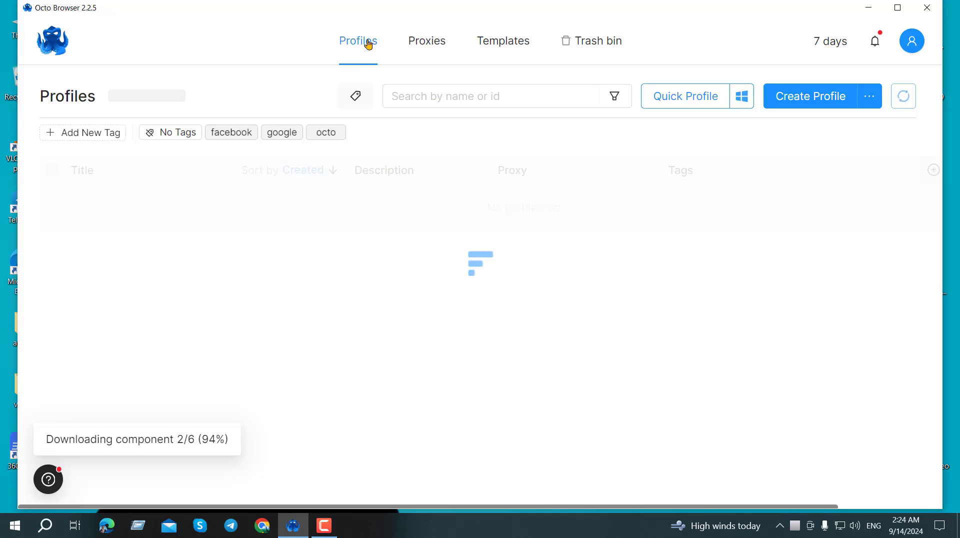
left_click(495, 50)
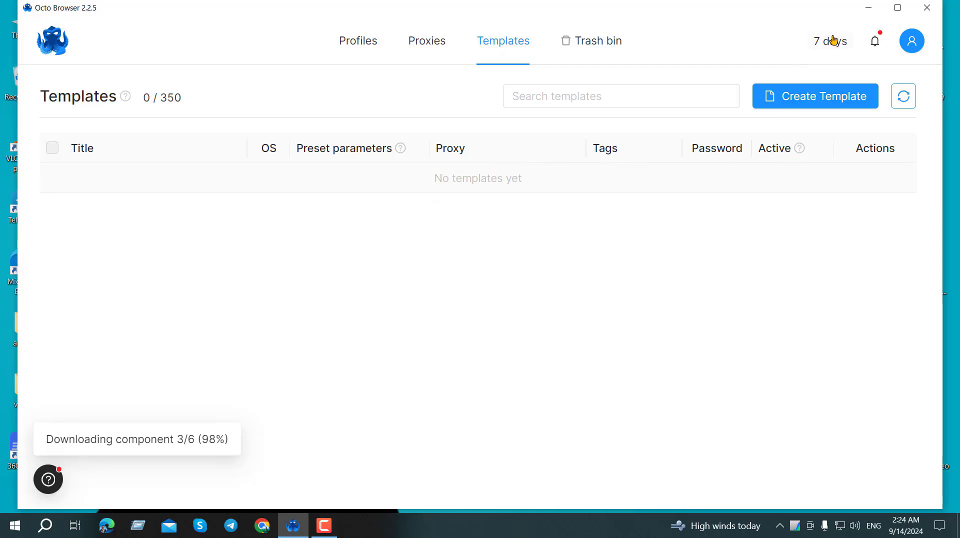
left_click(875, 42)
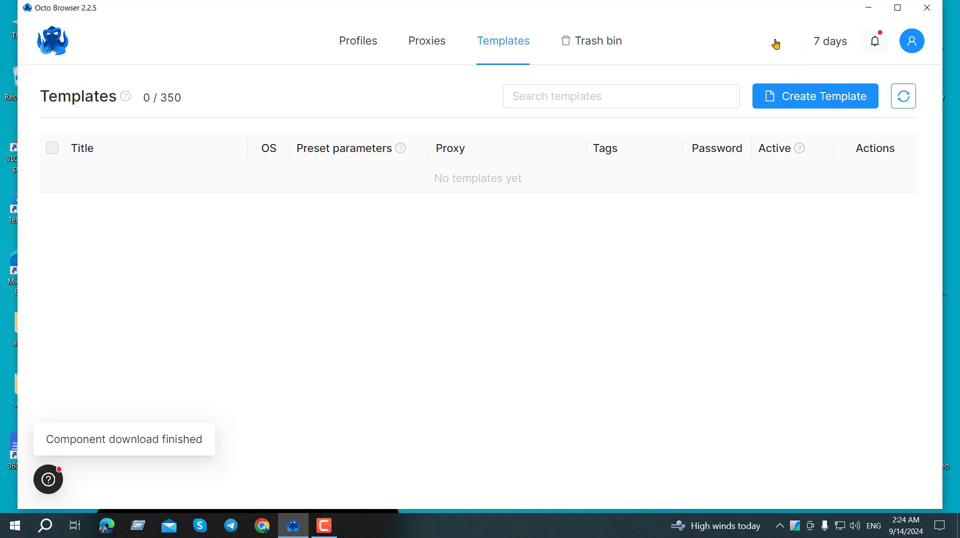
left_click(683, 42)
left_click(365, 44)
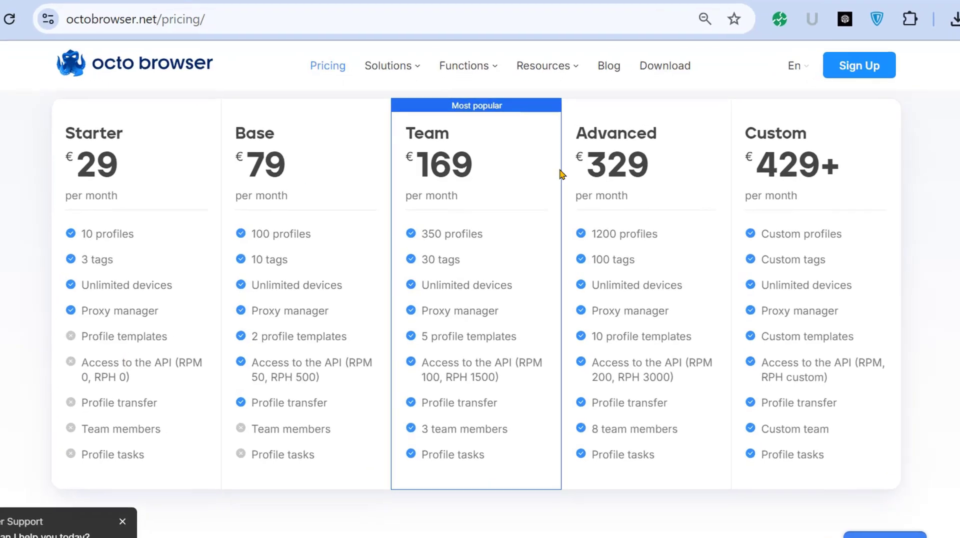
- Review the monthly subscription plans and their features on the Octo Browser pricing page in Chrome
scroll(561, 174, "up", 3)
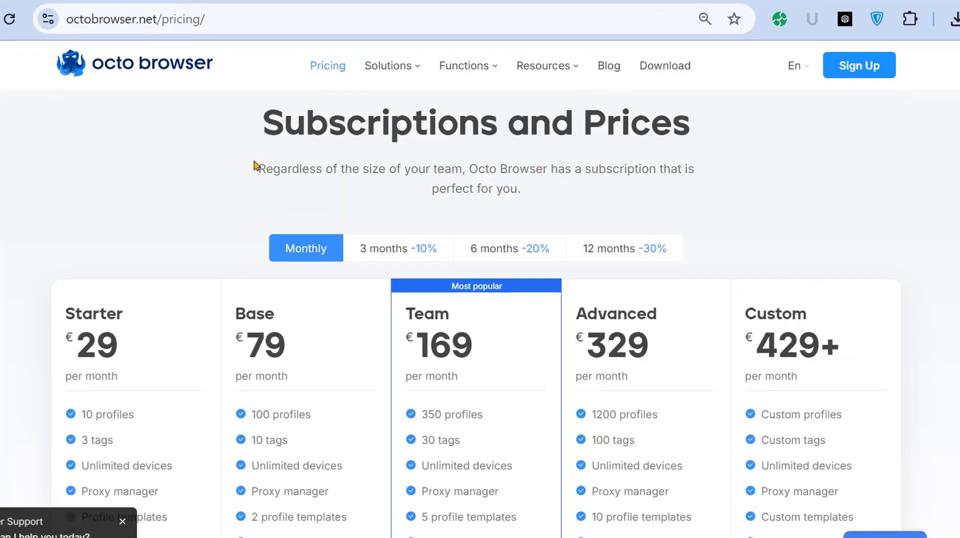
scroll(254, 165, "down", 3)
scroll(245, 178, "up", 3)
scroll(88, 313, "down", 3)
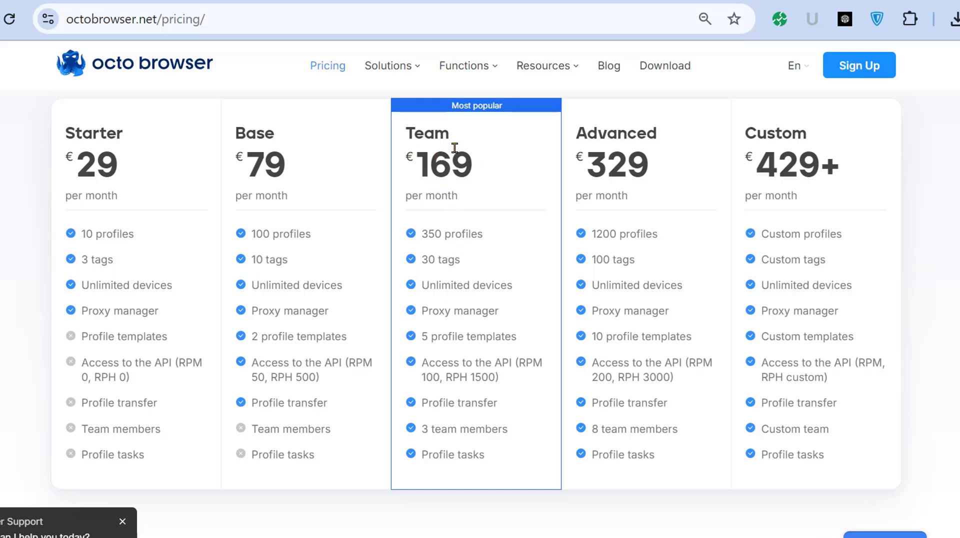
- Compare the subscription prices for the 3-month, 6-month and 12-month billing periods
scroll(455, 147, "up", 3)
left_click(377, 248)
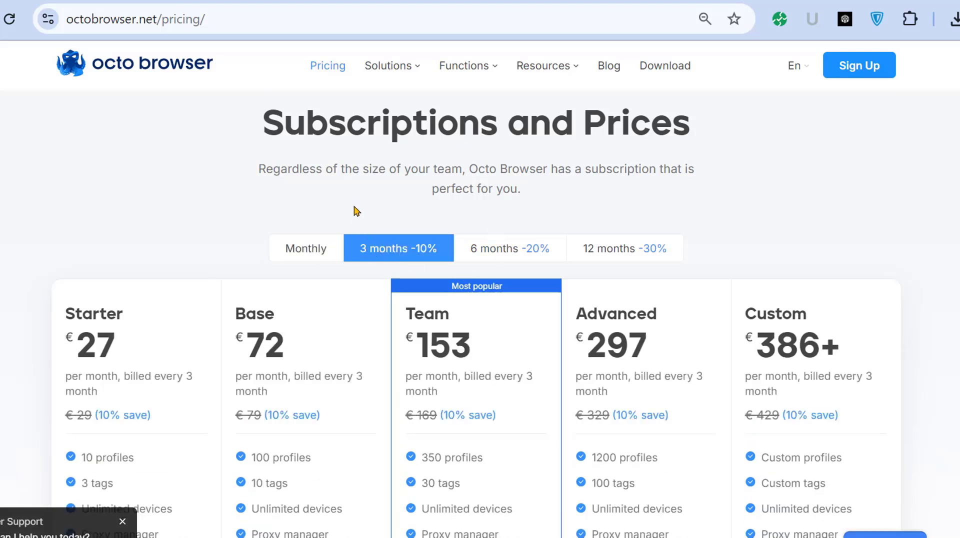
scroll(356, 211, "down", 3)
scroll(350, 205, "up", 3)
left_click(504, 249)
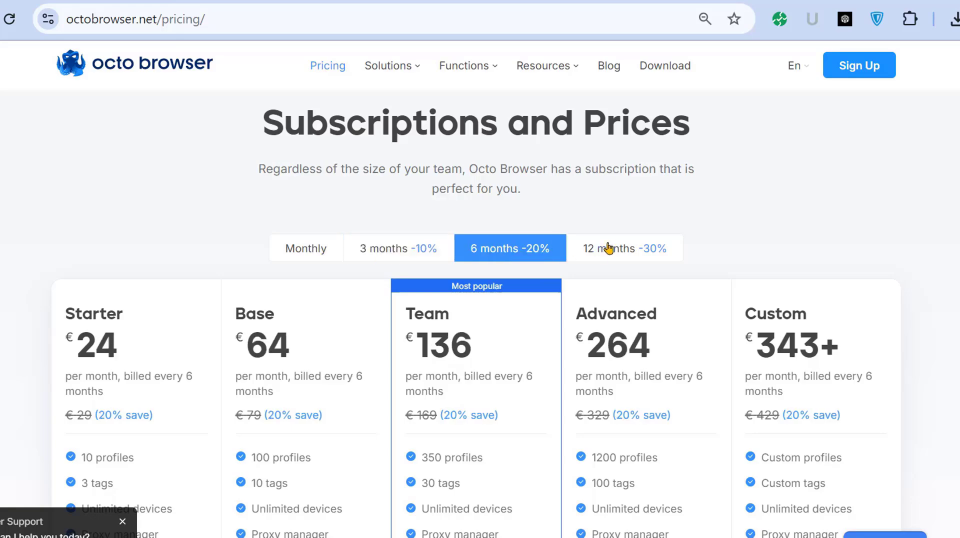
left_click(609, 248)
scroll(135, 334, "down", 3)
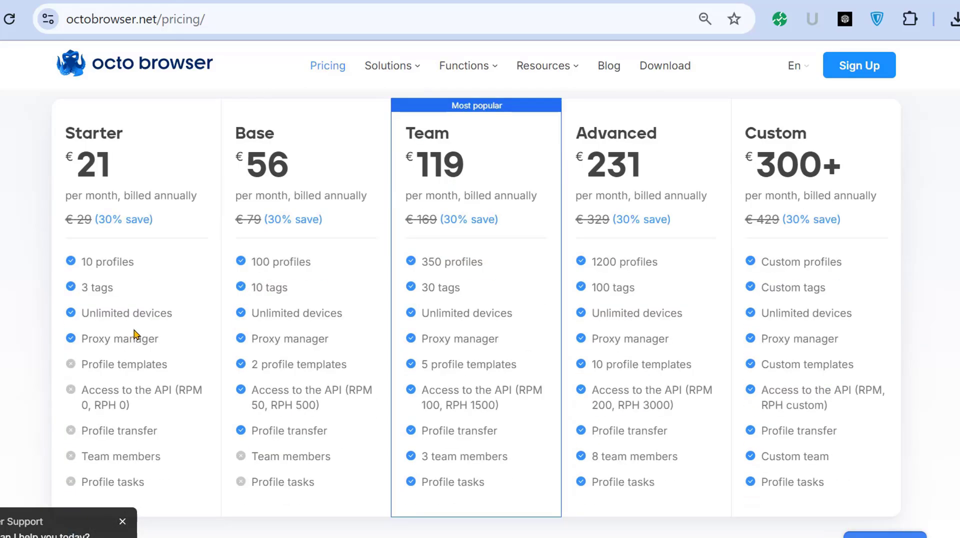
scroll(302, 313, "down", 3)
scroll(457, 302, "up", 6)
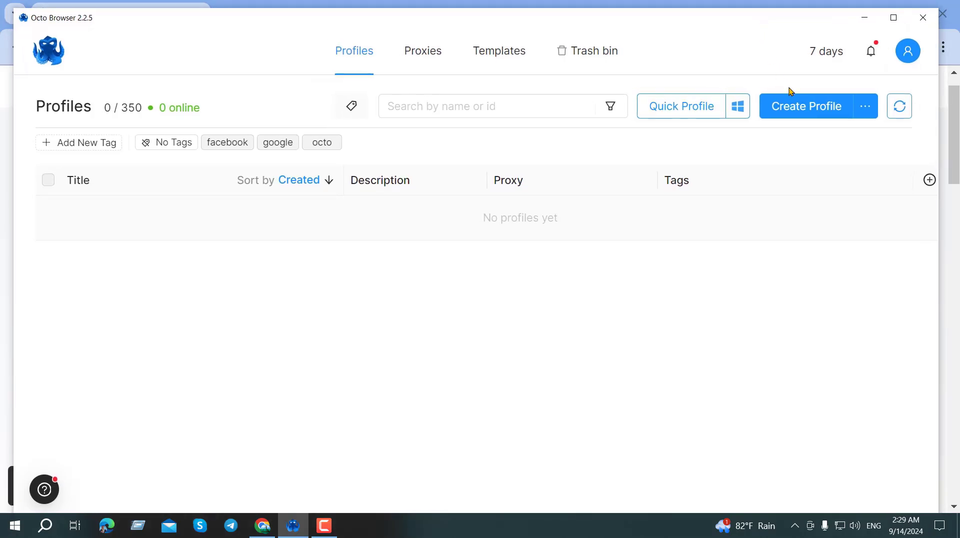
- Start a new profile in Octo Browser, fill in the profile name, and leave the description empty
left_click(789, 103)
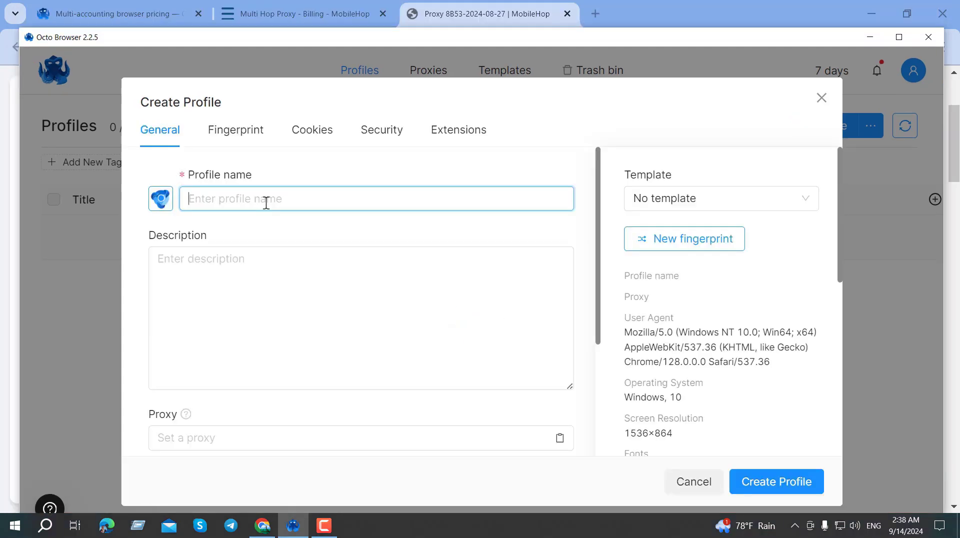
type("Avishek")
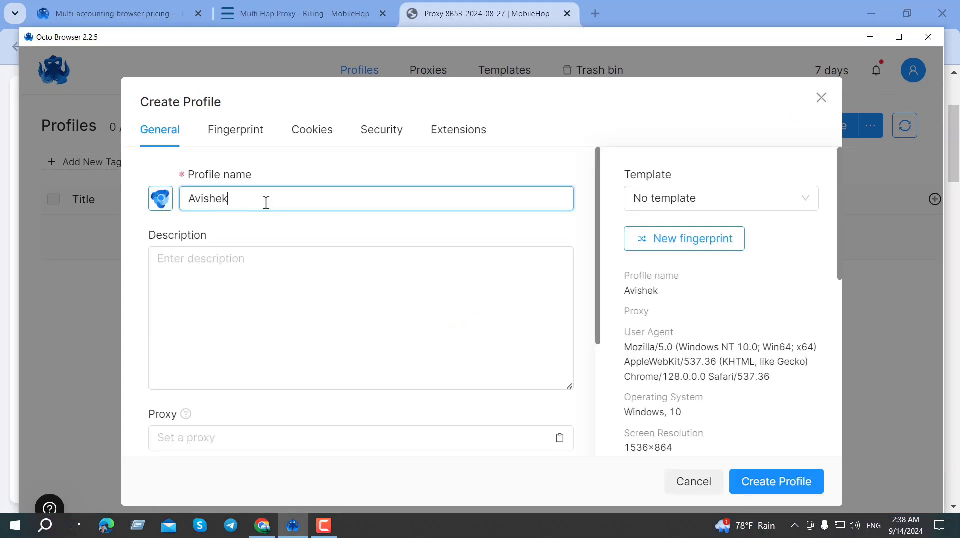
left_click(254, 290)
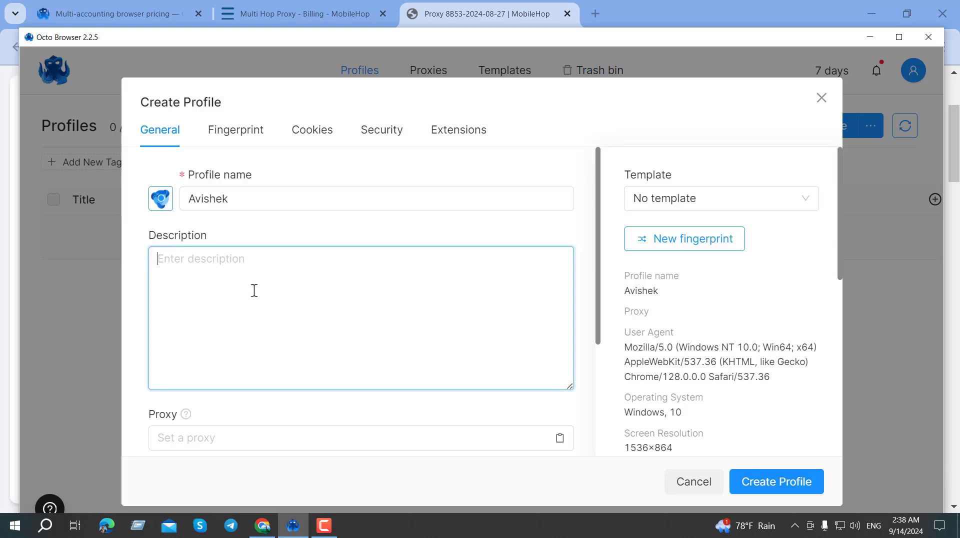
scroll(241, 274, "down", 3)
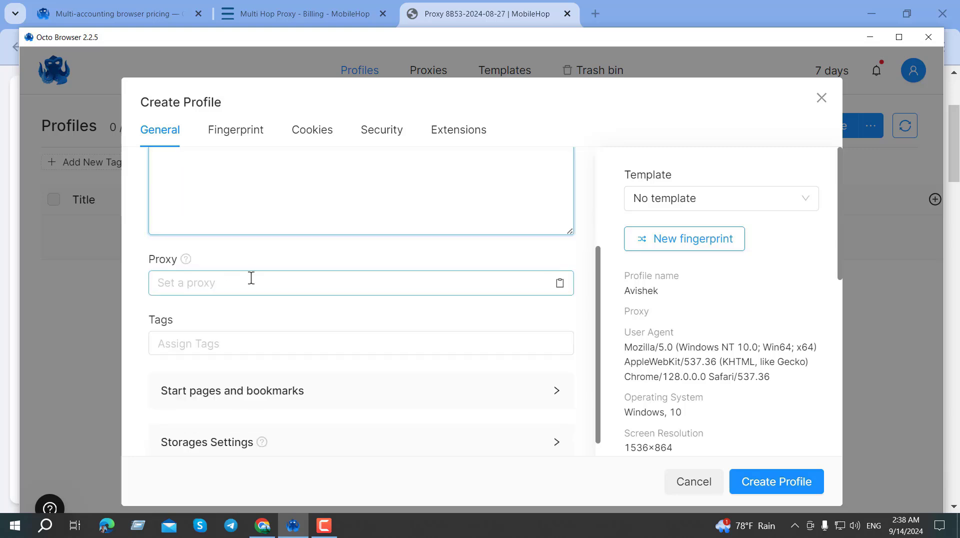
scroll(251, 278, "up", 3)
scroll(247, 264, "down", 3)
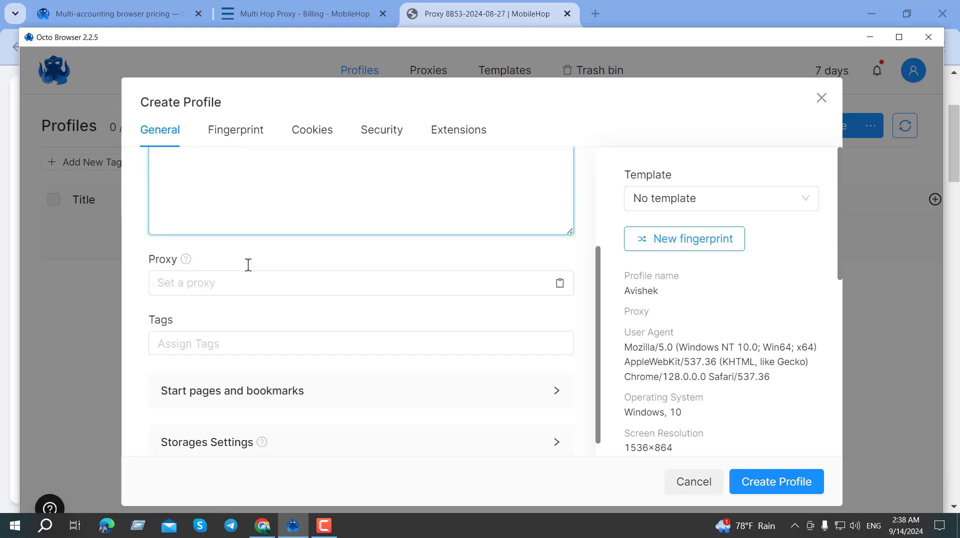
- Start a new proxy for the profile and set its type to HTTP
left_click(298, 284)
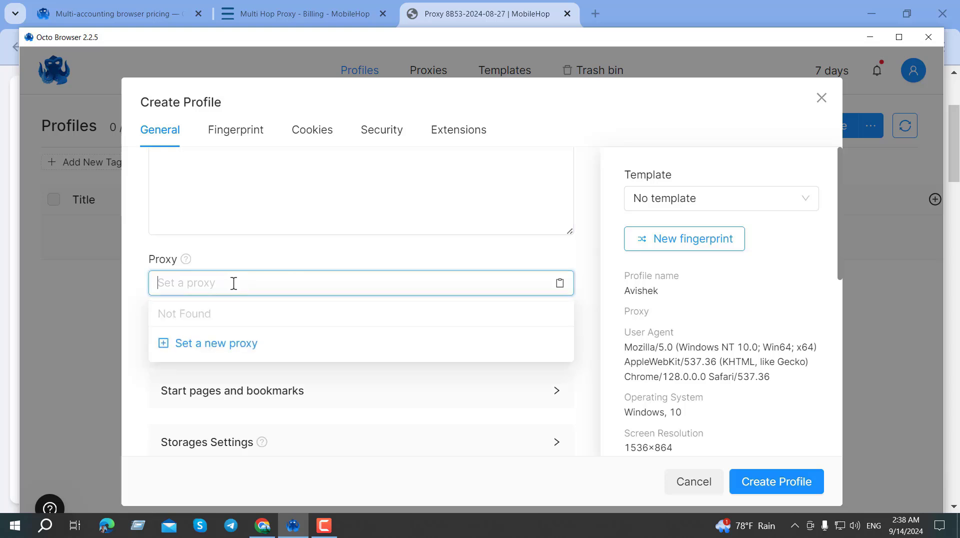
left_click(134, 370)
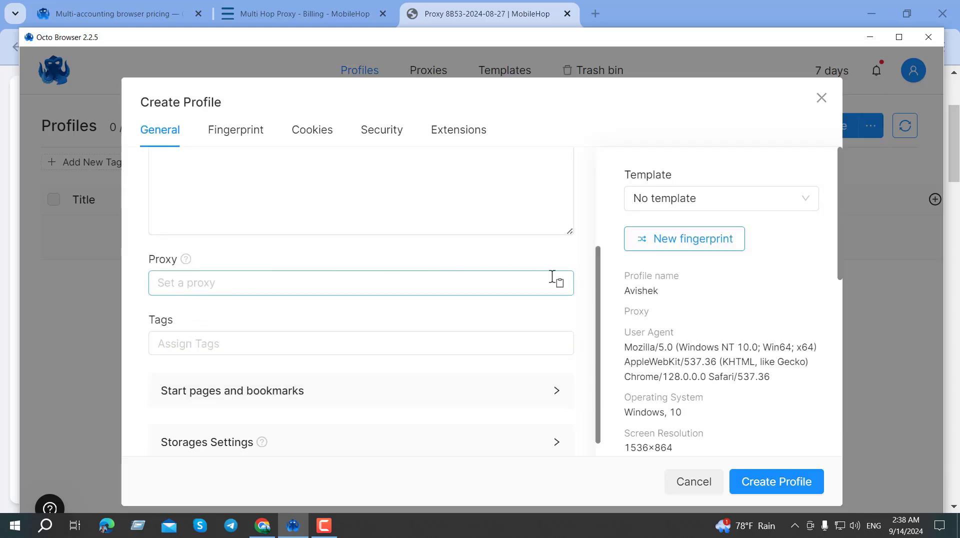
left_click(457, 281)
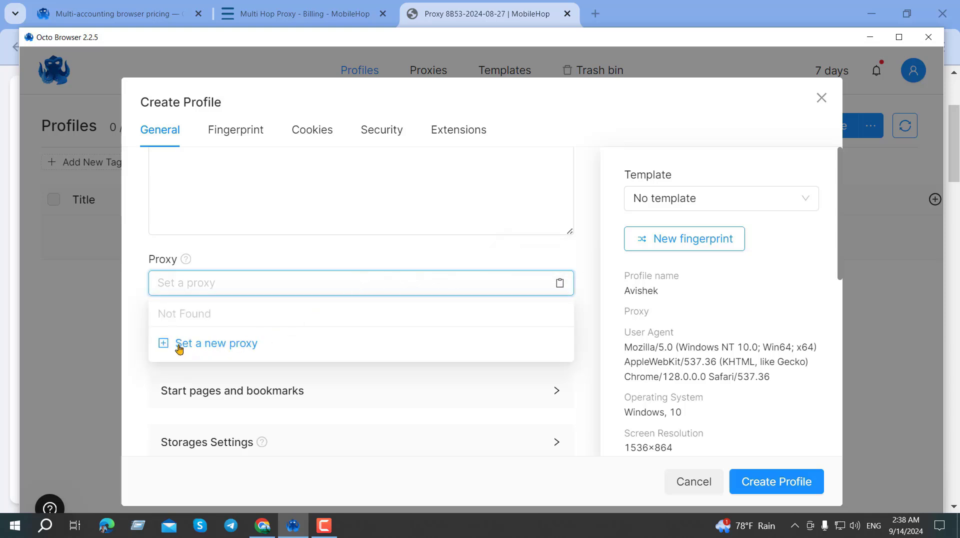
left_click(209, 348)
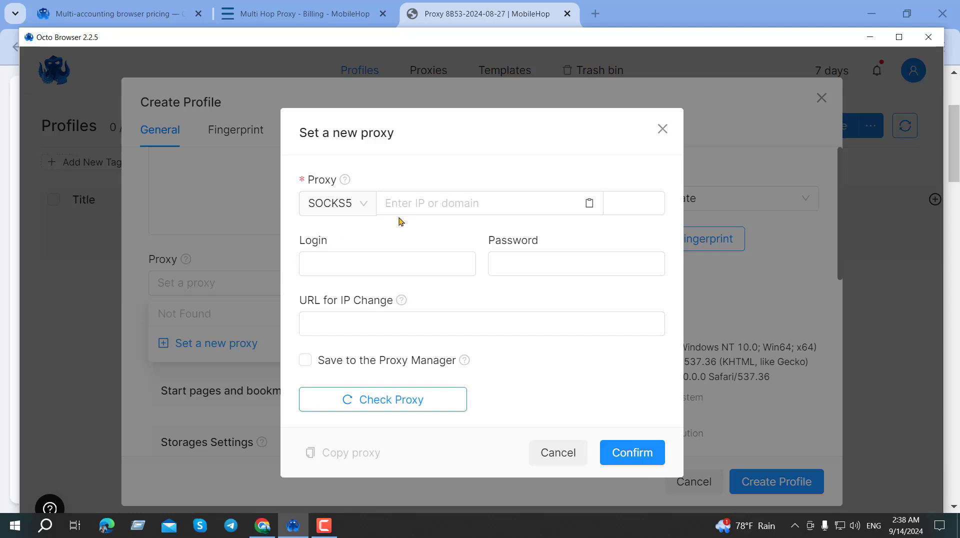
left_click(342, 206)
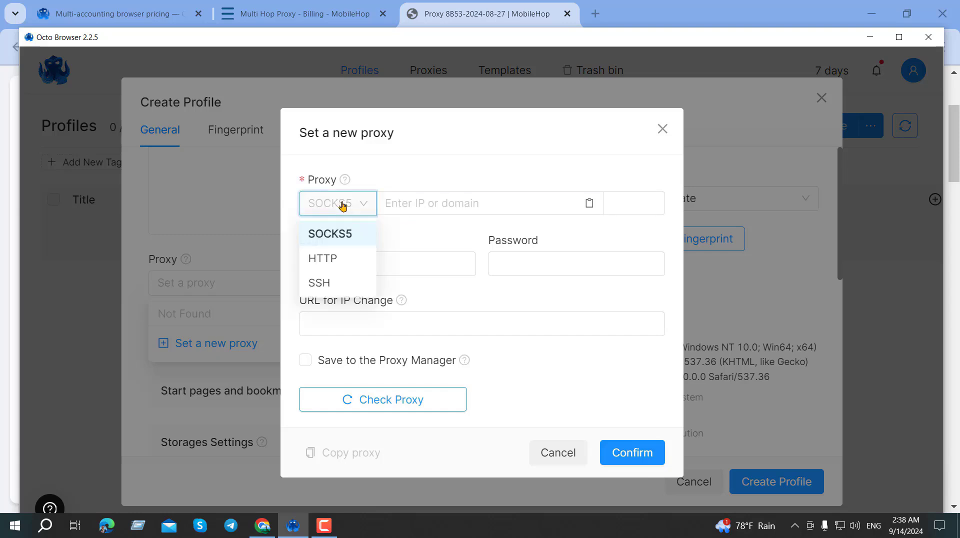
left_click(334, 256)
left_click(328, 204)
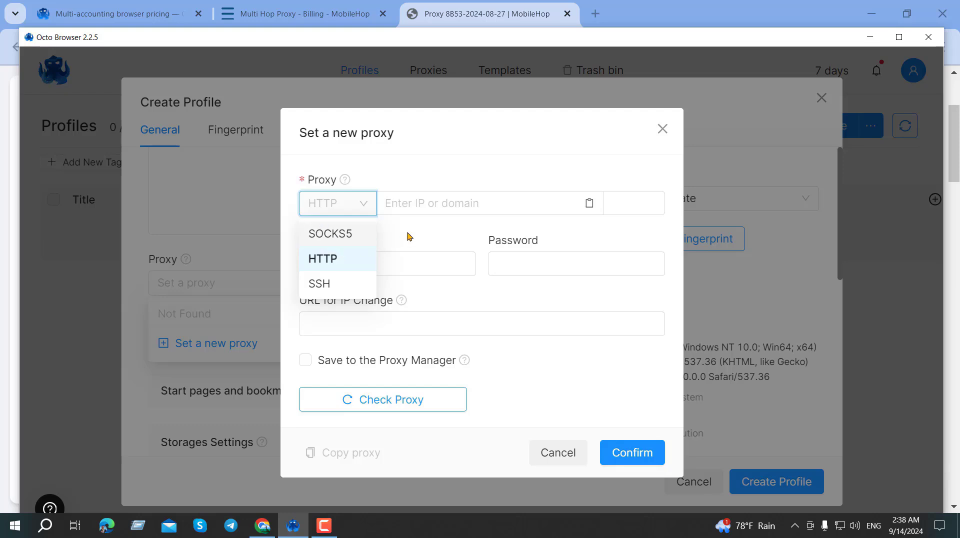
left_click(421, 226)
- Copy the HTTP/HTTPS proxy address from the MobileHop page in Chrome into Octo Browser's new proxy as 199.188.93.174 with port 8000
left_click(417, 204)
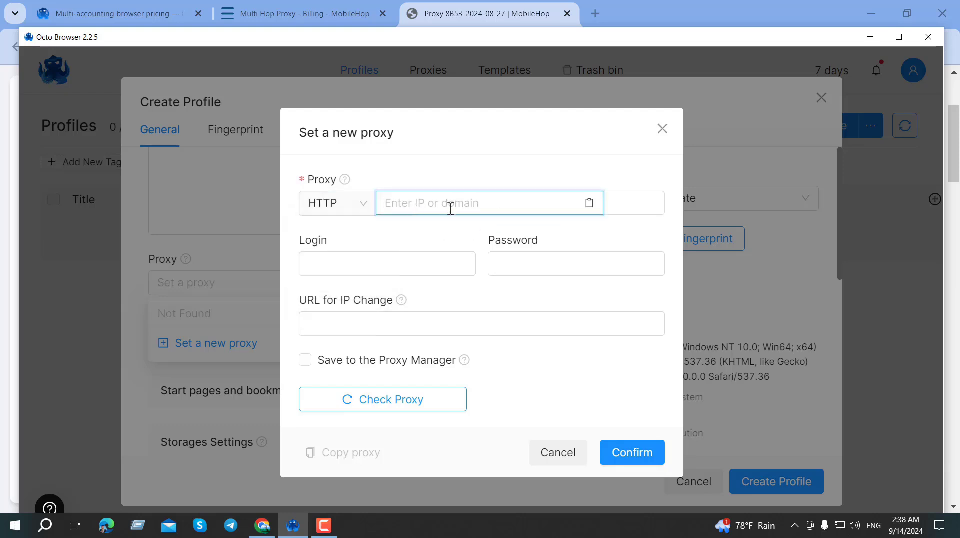
key("alt+Tab")
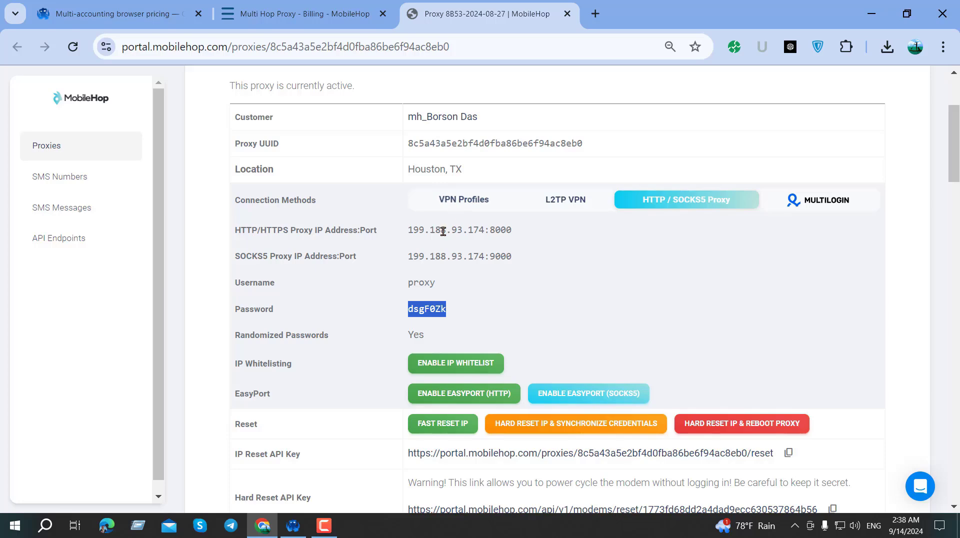
scroll(420, 228, "up", 4)
scroll(360, 220, "down", 10)
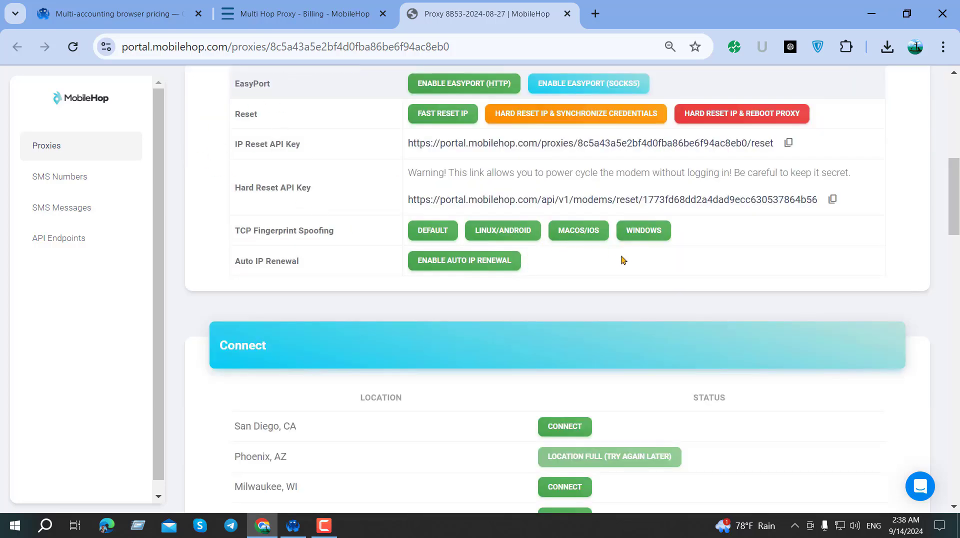
scroll(622, 300, "down", 9)
scroll(550, 272, "up", 12)
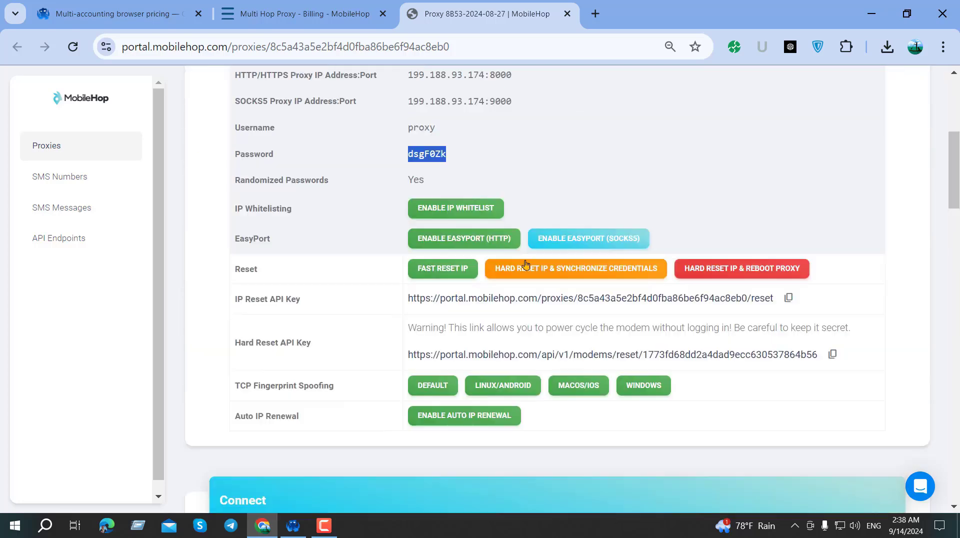
scroll(526, 264, "up", 3)
left_click_drag(418, 229, 547, 235)
key("ctrl+c")
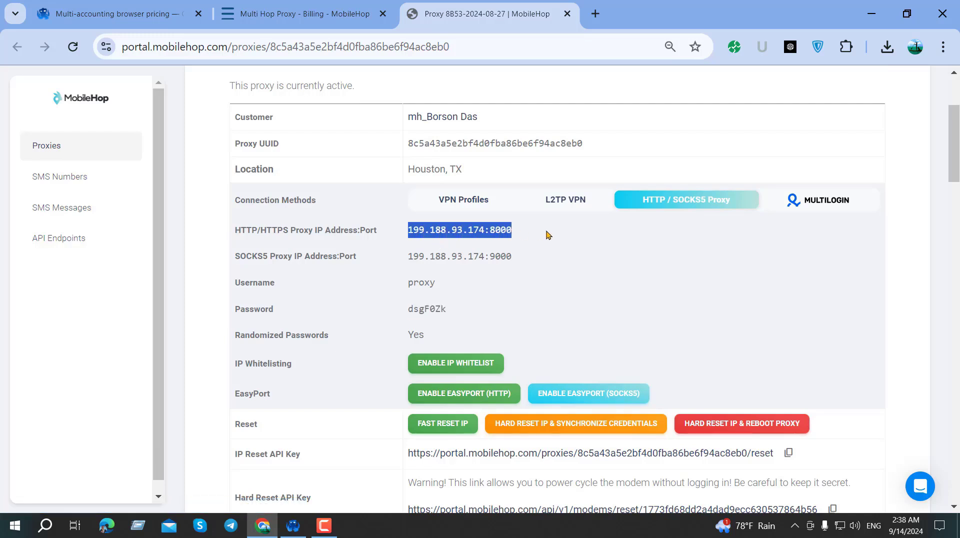
left_click(293, 525)
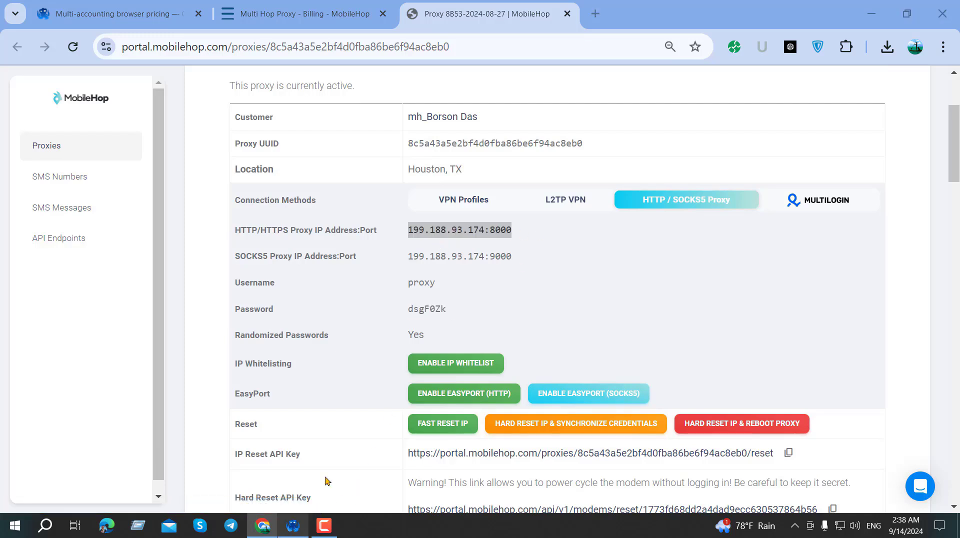
key("ctrl+v")
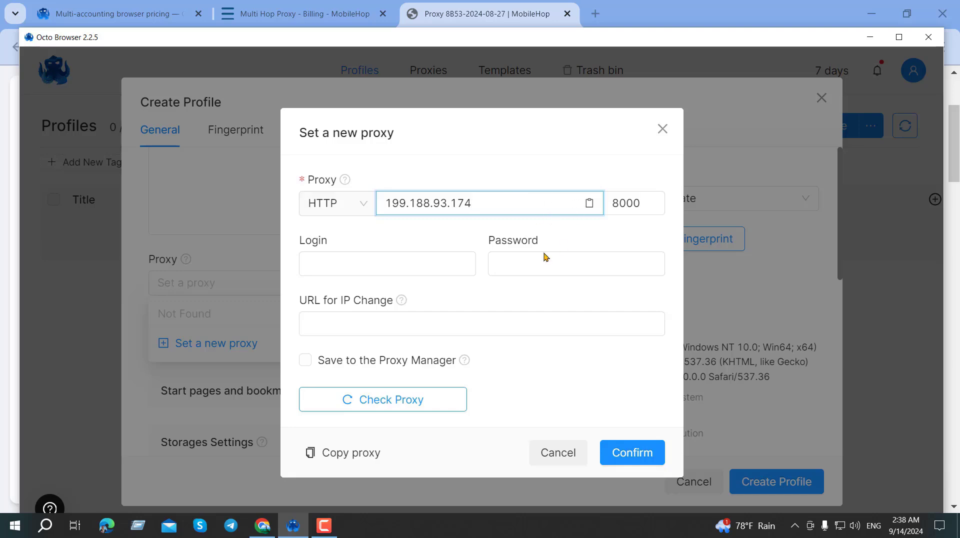
- Copy the proxy username from the MobileHop page in Chrome into the proxy's Login field in Octo Browser
left_click(262, 525)
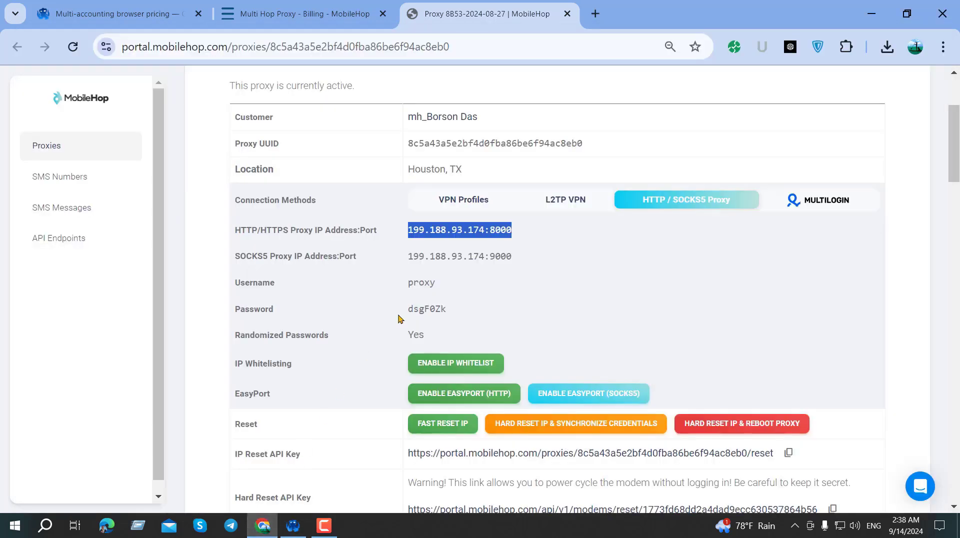
double_click(417, 283)
key("ctrl+c")
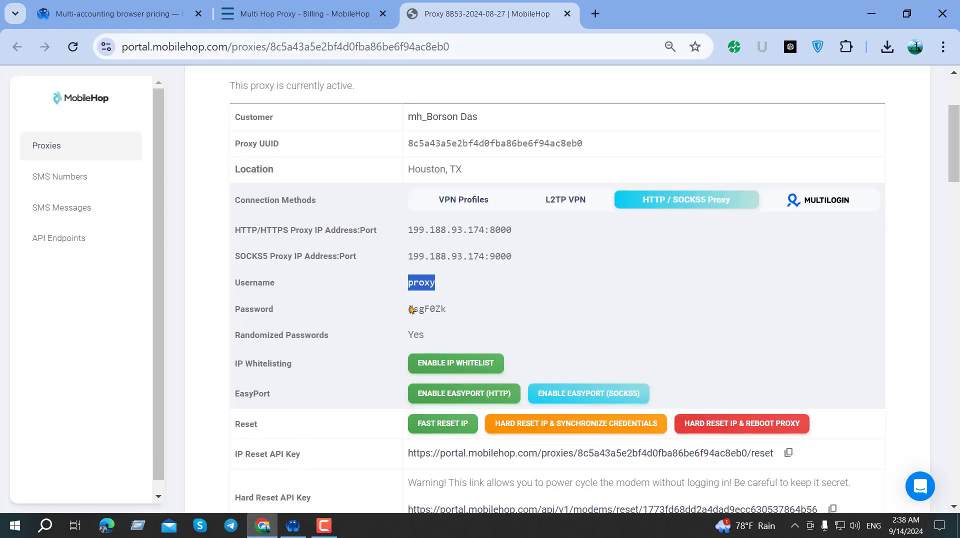
left_click(293, 524)
left_click(405, 259)
key("ctrl+v")
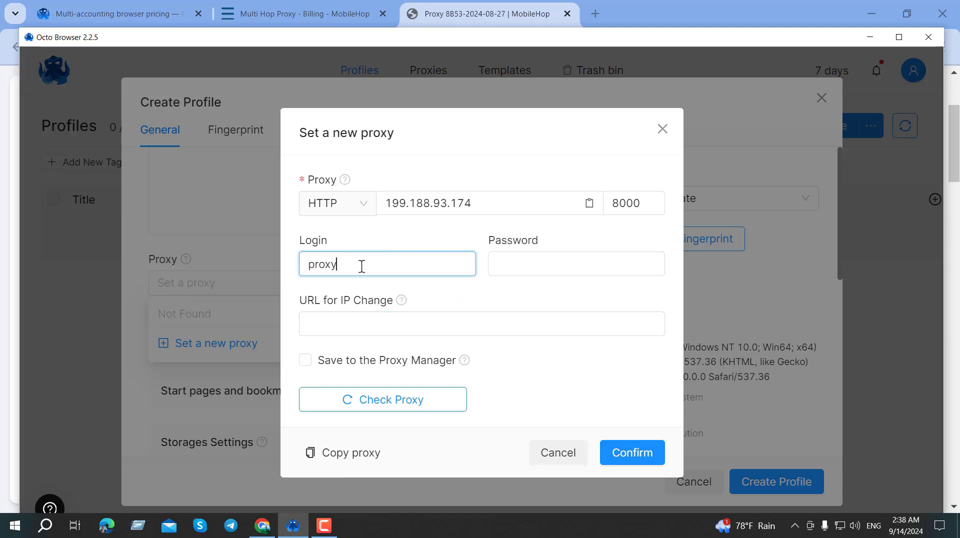
- Copy the proxy password from MobileHop in Chrome into Octo Browser's Password field, and check and confirm the proxy
left_click(263, 525)
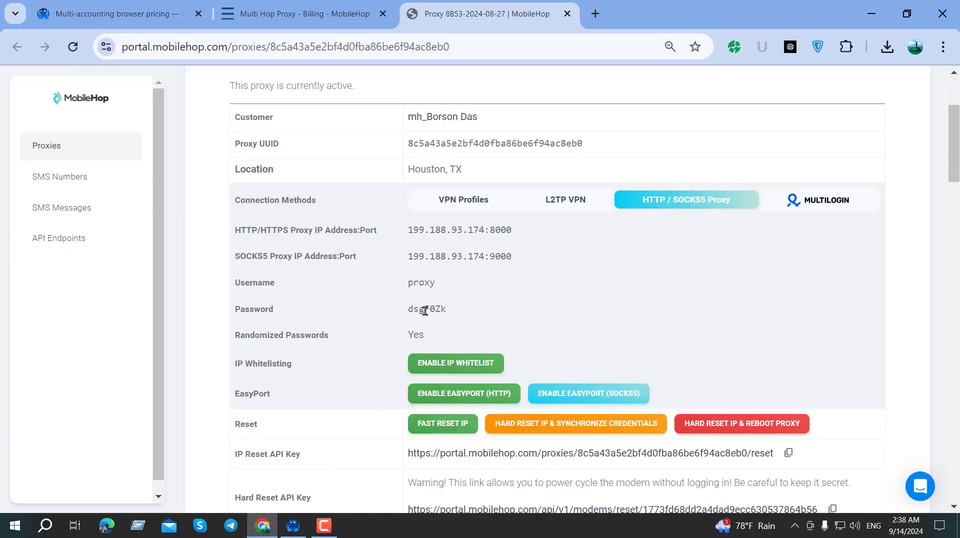
double_click(425, 309)
key("ctrl+c")
left_click(293, 525)
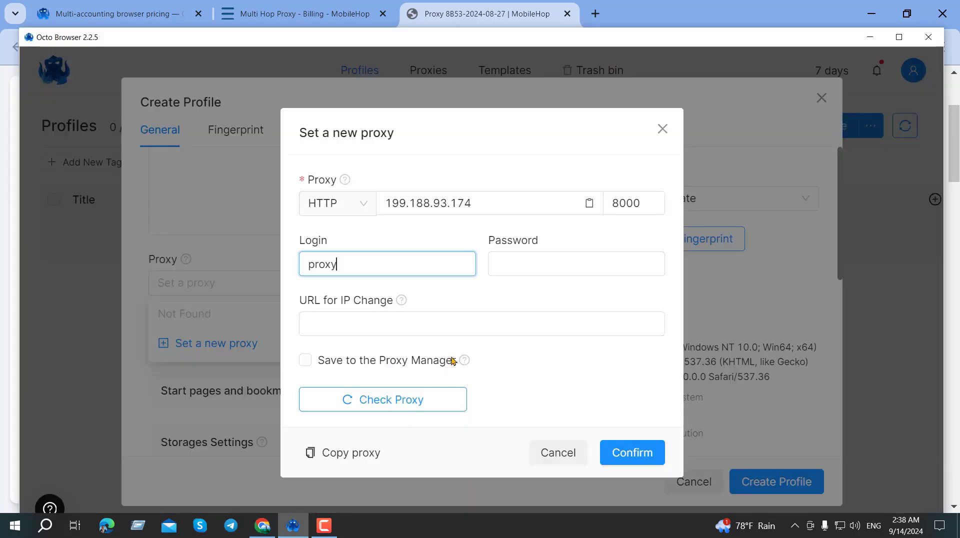
left_click(560, 269)
key("ctrl+v")
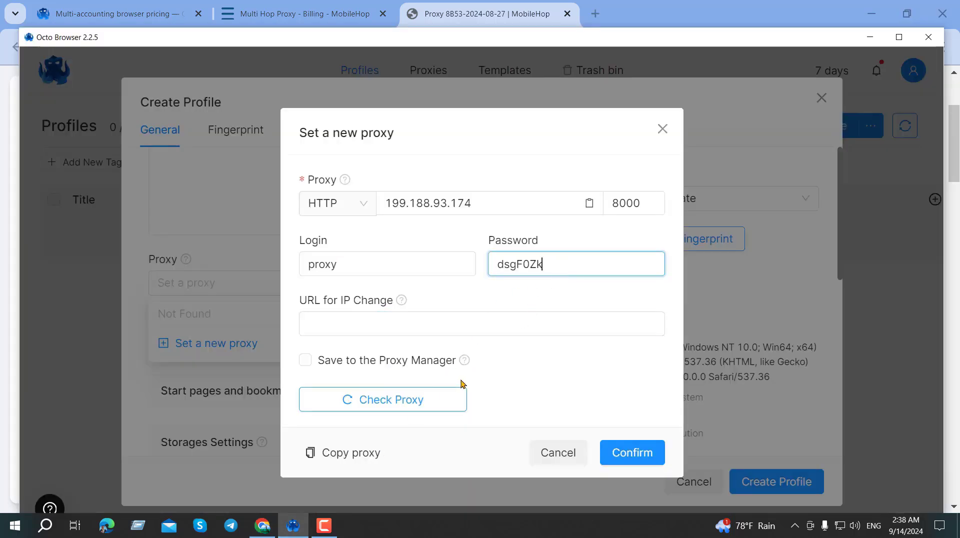
left_click(405, 409)
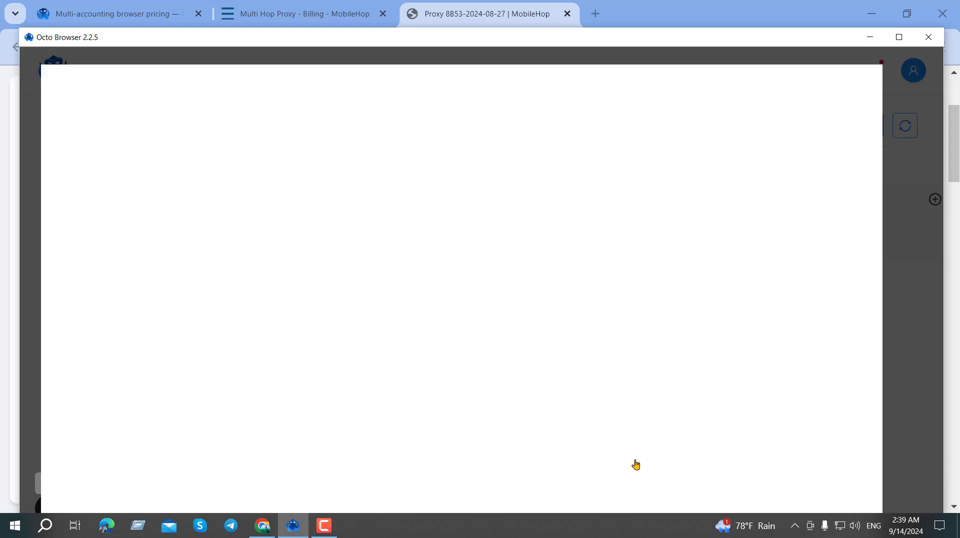
left_click(635, 461)
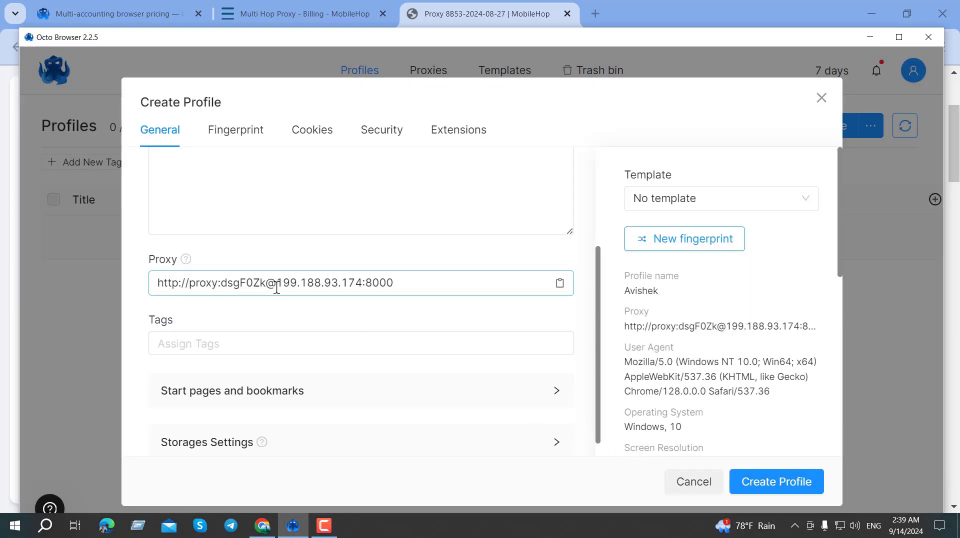
- Assign the existing octo tag to the new profile
left_click(201, 344)
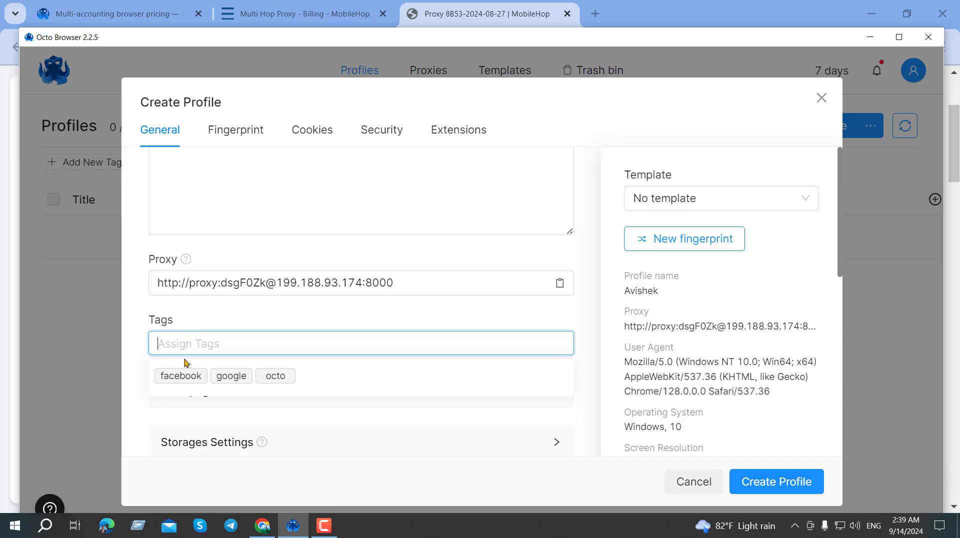
left_click(269, 377)
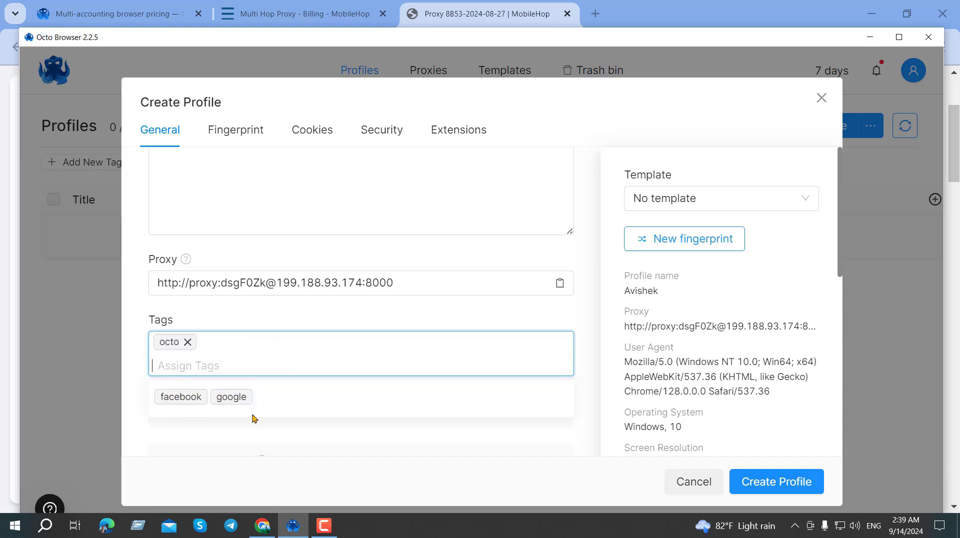
left_click(584, 430)
- Expand the Start pages and bookmarks and Storages Settings sections and review their options
scroll(556, 418, "down", 1)
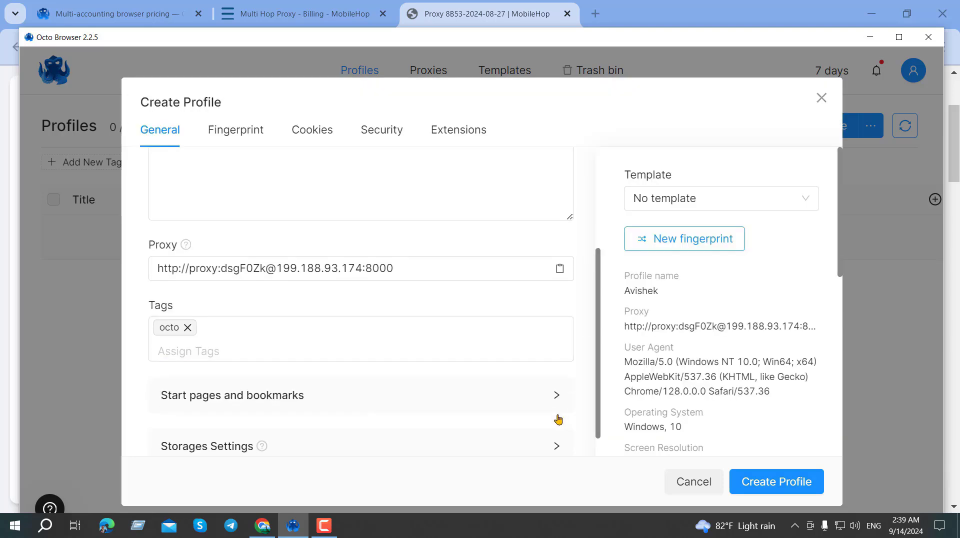
left_click(540, 367)
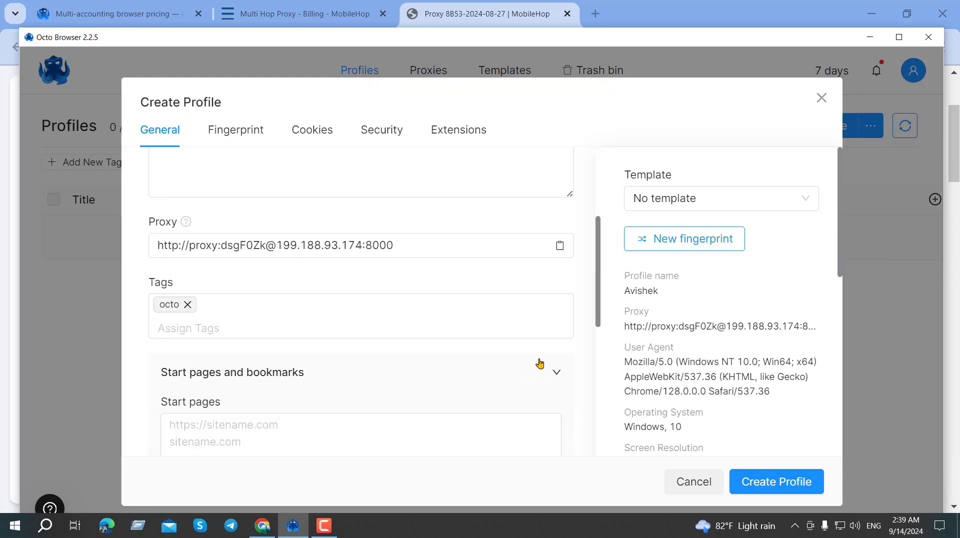
scroll(540, 388, "down", 6)
left_click(556, 423)
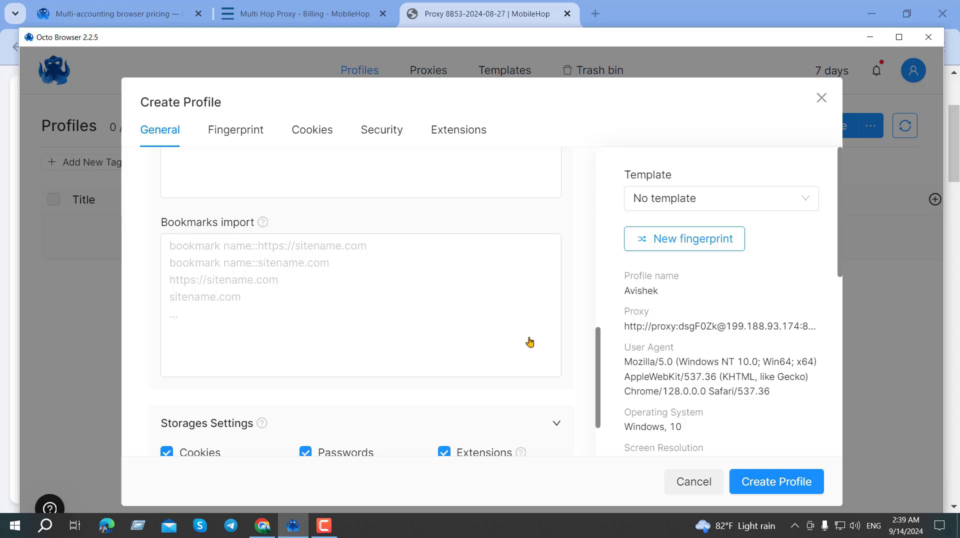
scroll(499, 344, "down", 2)
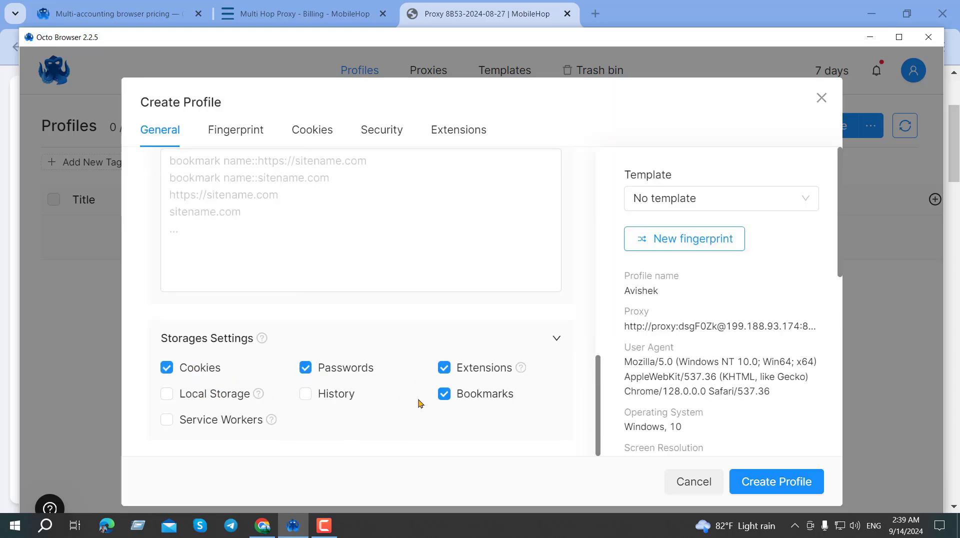
scroll(432, 309, "up", 5)
- Review the profile's fingerprint settings, including the available OS versions and operating systems
left_click(240, 142)
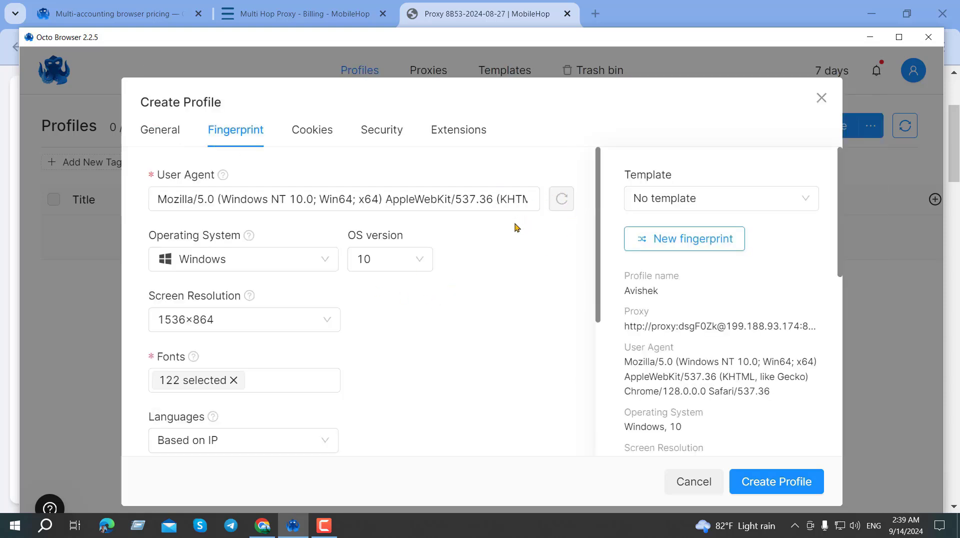
left_click(419, 259)
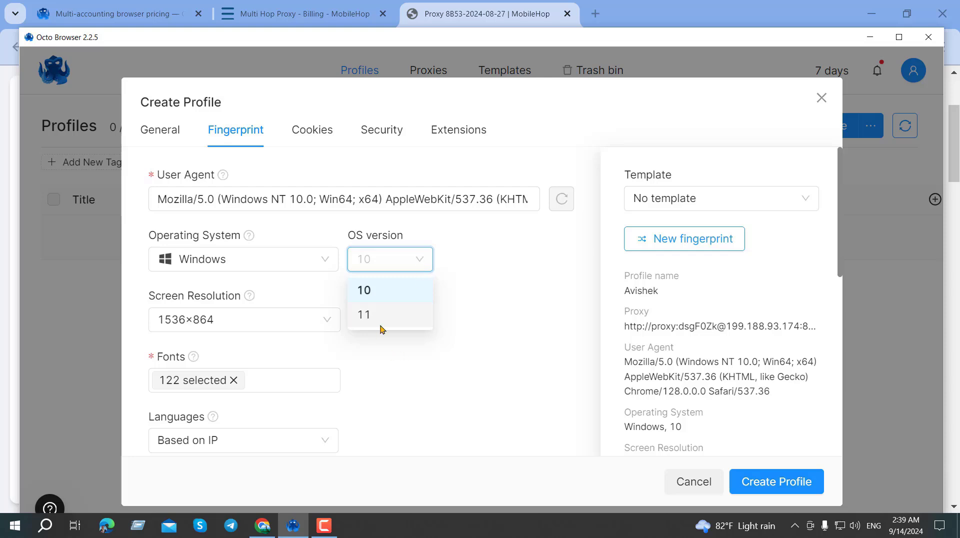
left_click(318, 260)
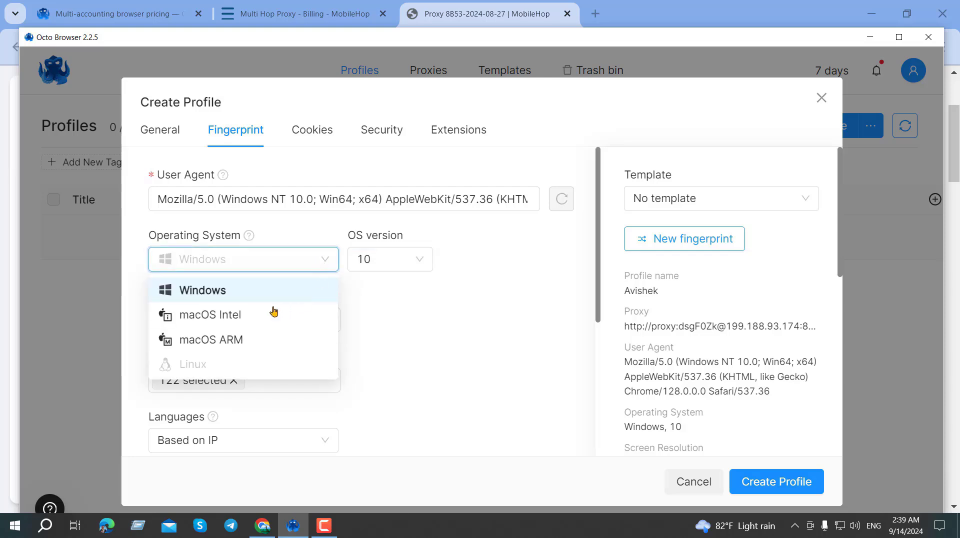
left_click(425, 325)
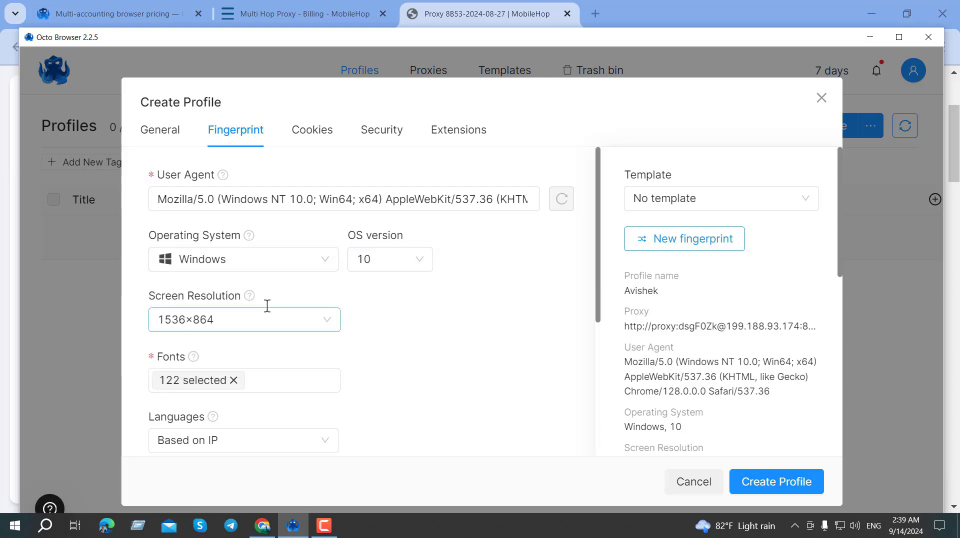
scroll(290, 313, "down", 5)
scroll(364, 286, "up", 5)
- Look through the profile's Cookies, Security and Extensions settings and return to the General settings
left_click(315, 131)
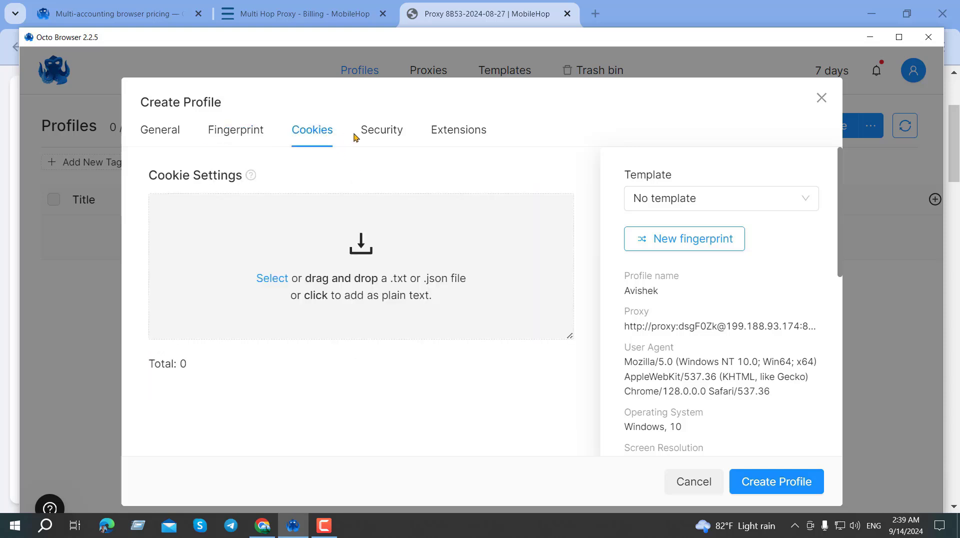
left_click(385, 140)
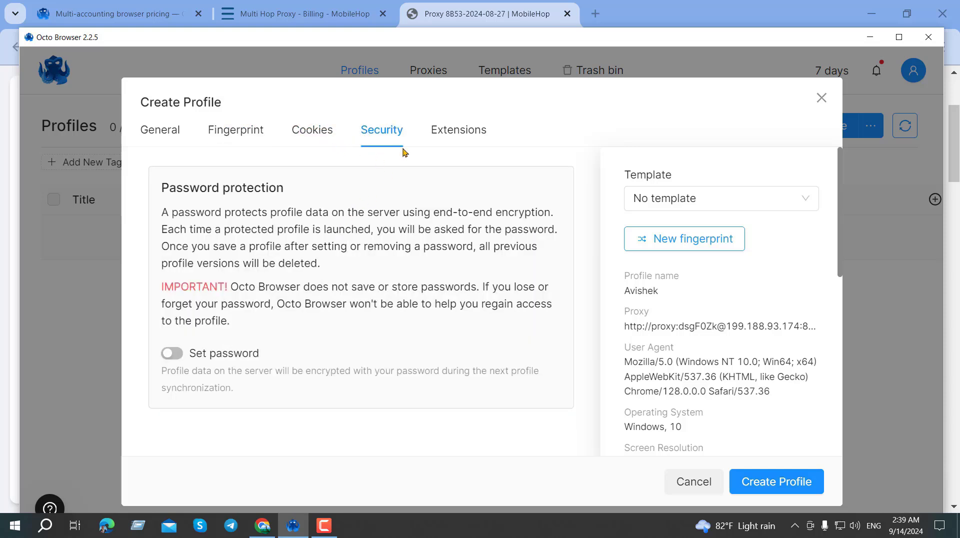
left_click(437, 141)
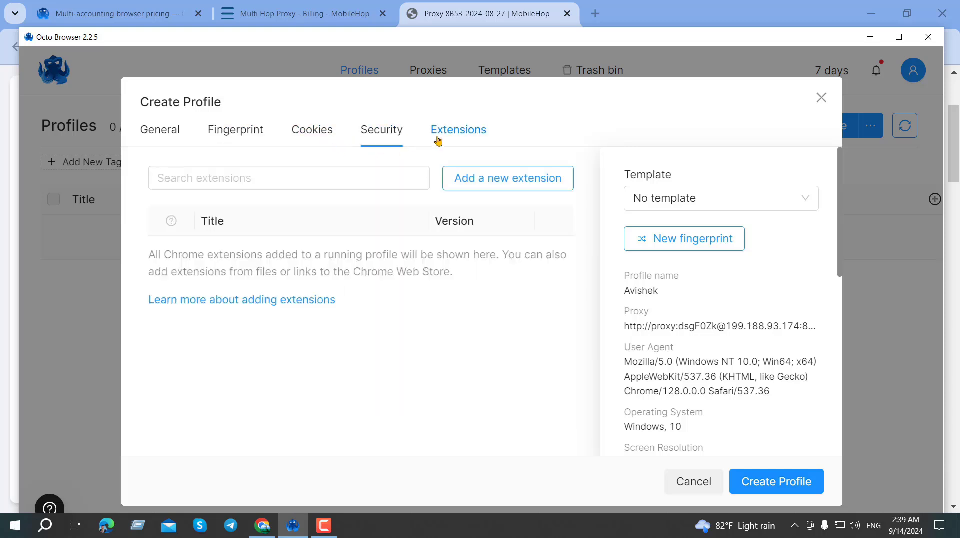
left_click(170, 136)
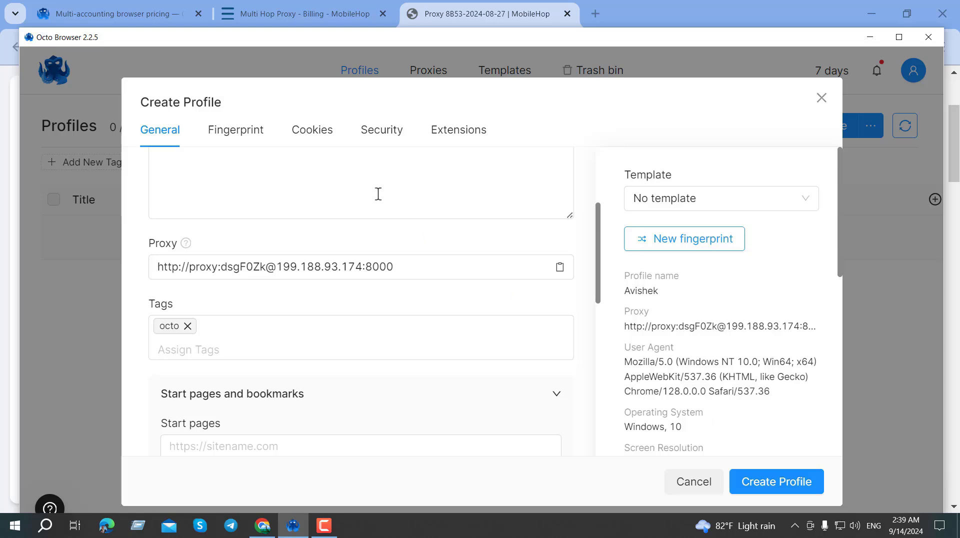
- Create the profile with its current settings and start it from the profile list
left_click(390, 177)
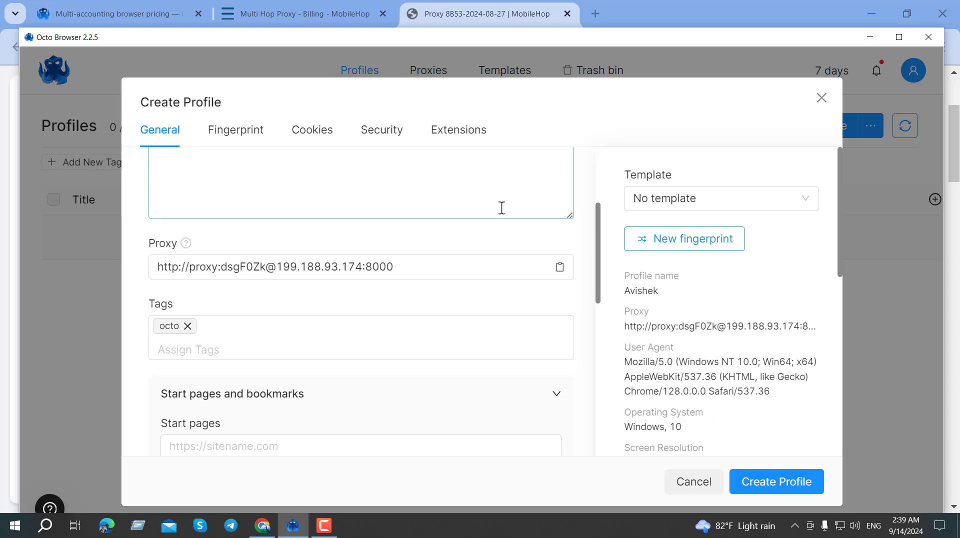
left_click(777, 485)
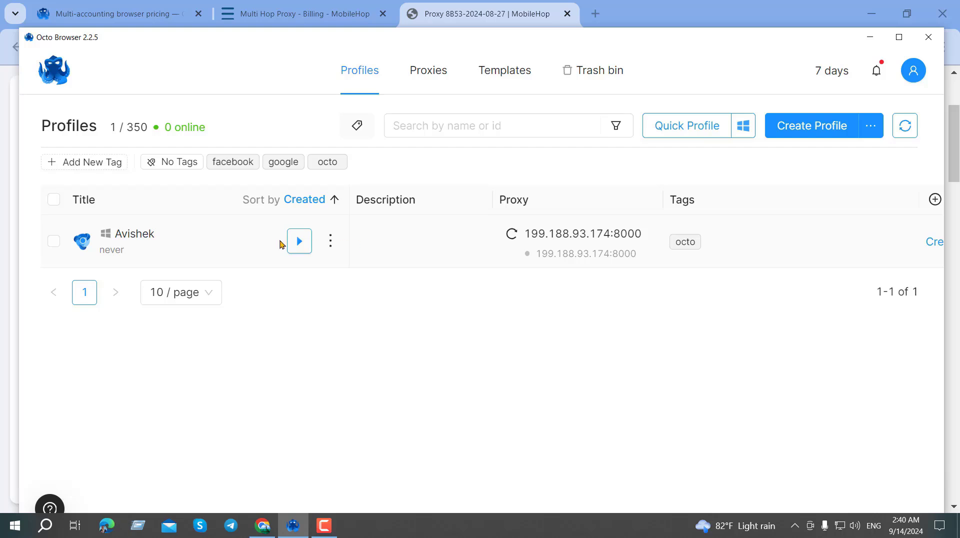
left_click(299, 242)
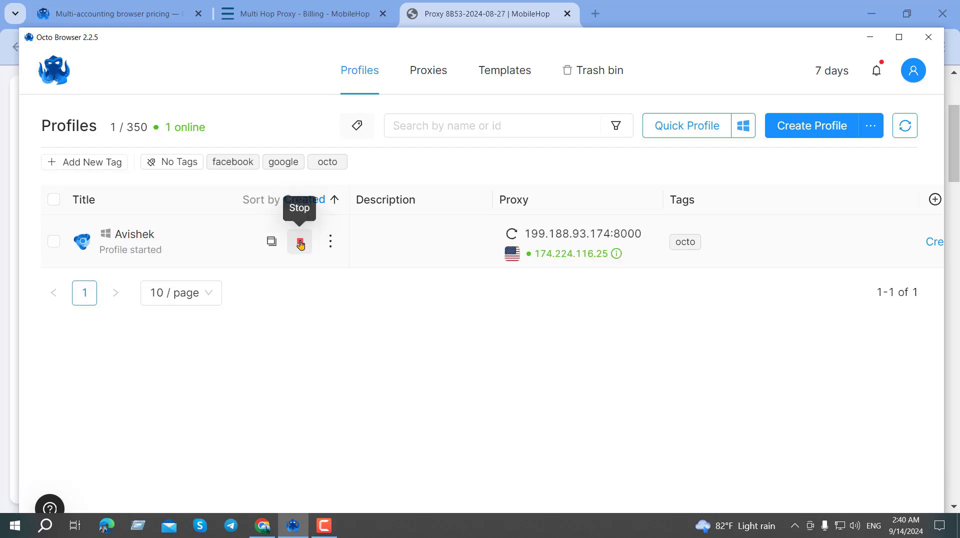
- Open whoer.net in the launched profile and review its IP, location and anonymity details
type("whoer")
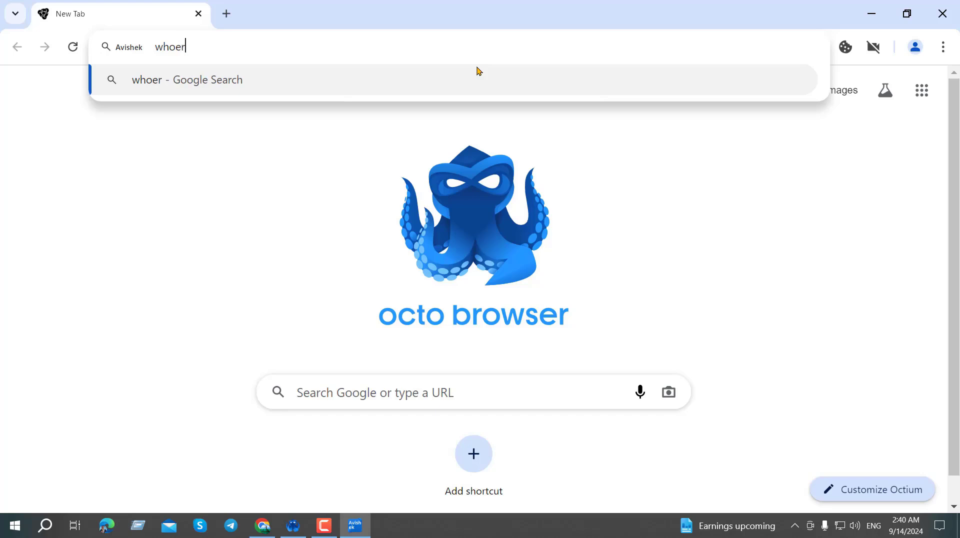
type(".net")
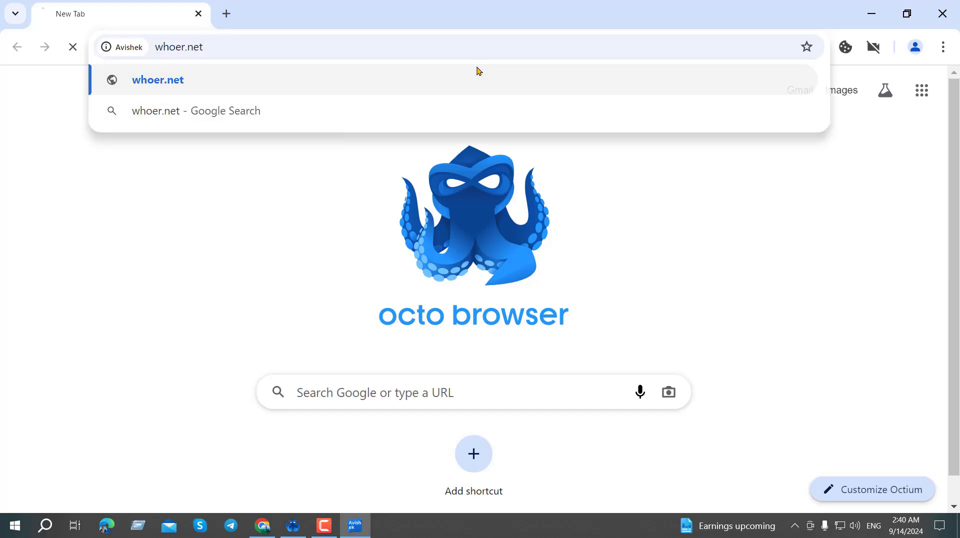
key("Return")
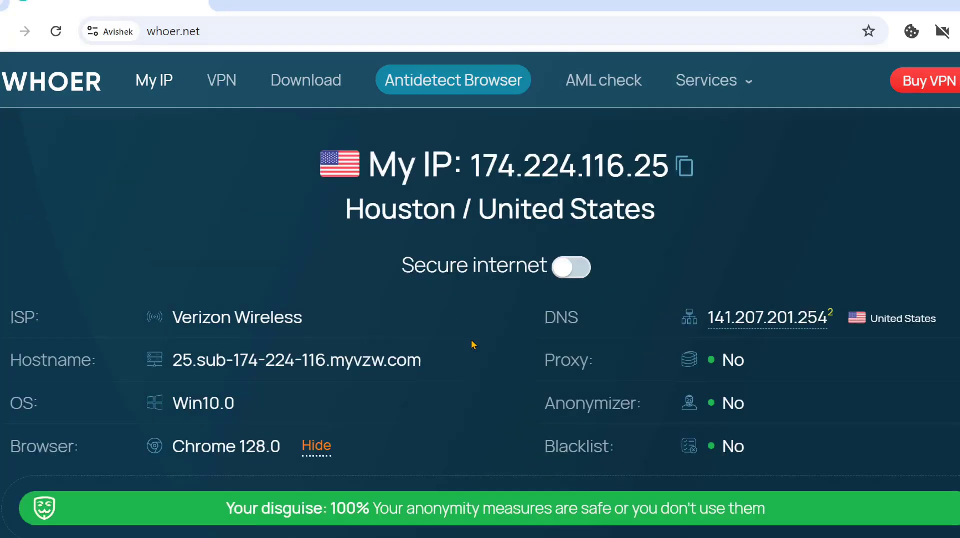
scroll(320, 295, "down", 6)
scroll(318, 296, "up", 7)
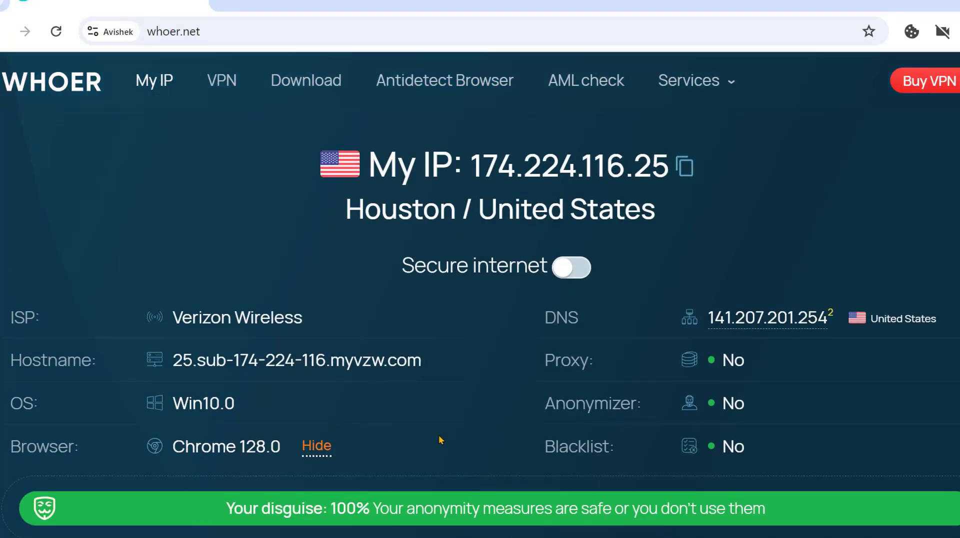
- Run a connection speed test on fast.com in a new tab, and open another blank tab
left_click(228, 2)
type("f")
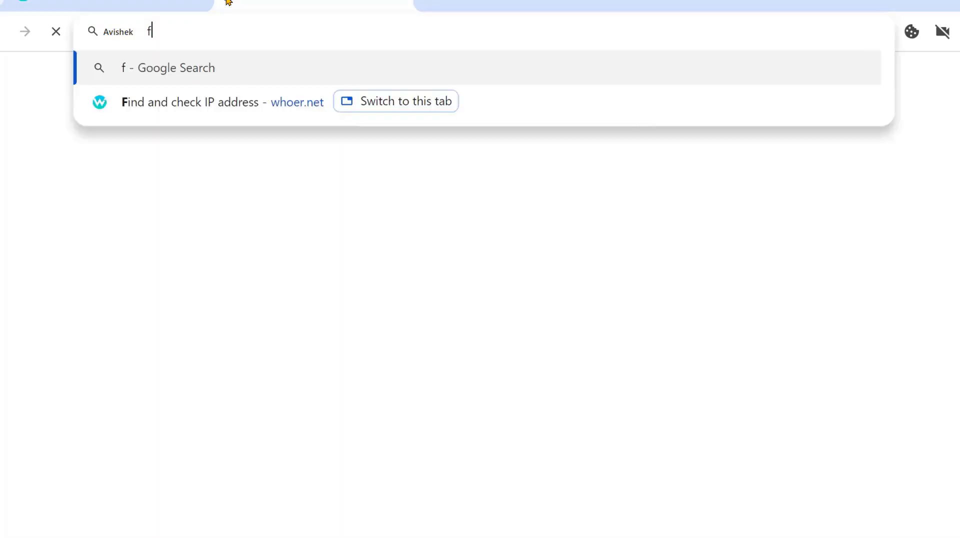
type("ast.com")
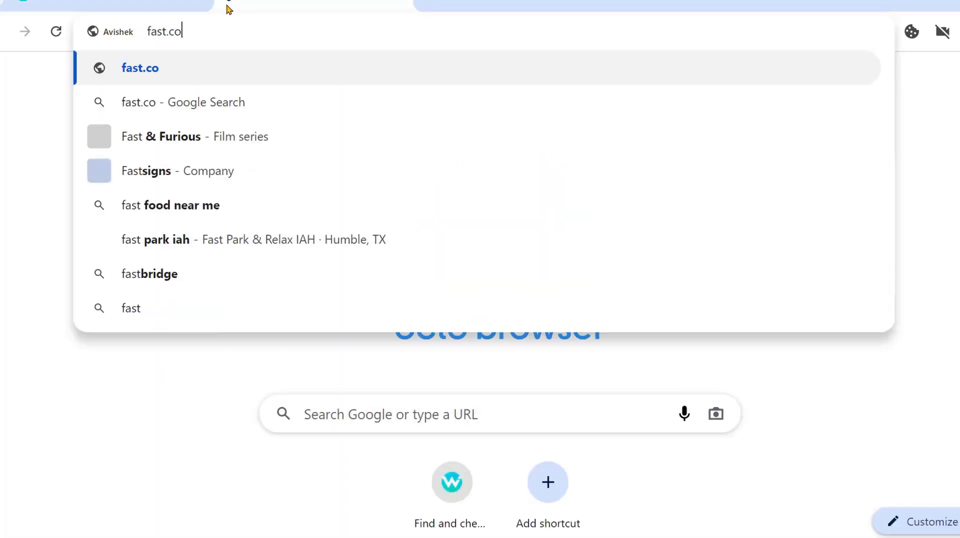
key("Return")
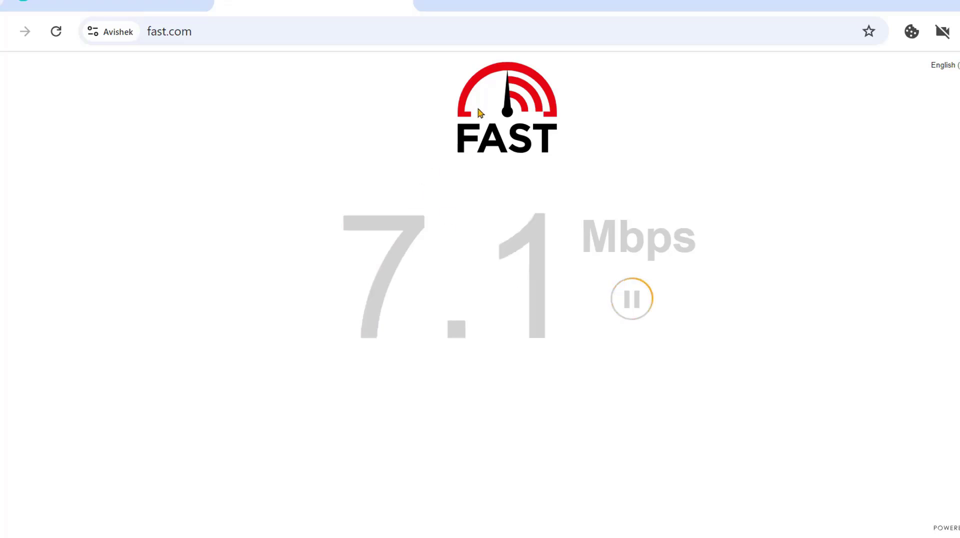
key("ctrl+t")
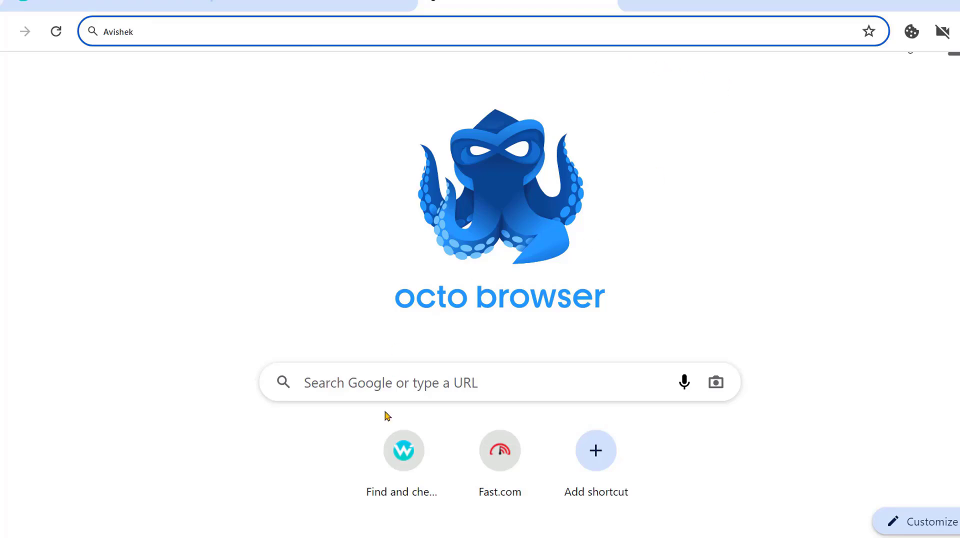
- Switch back to the Octo Browser profile manager, open the token purchase page from Billing, and review the payment methods with Card selected
key("alt+Tab")
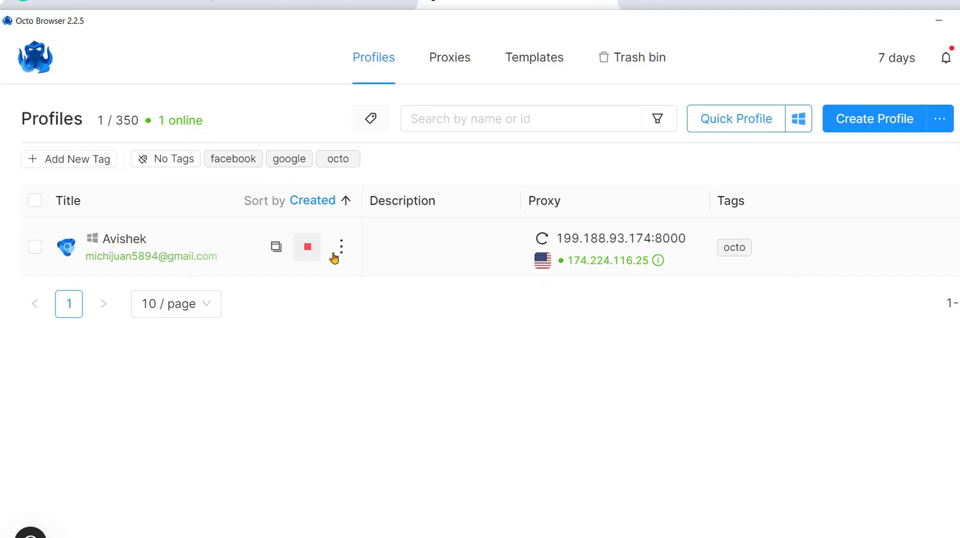
left_click(938, 70)
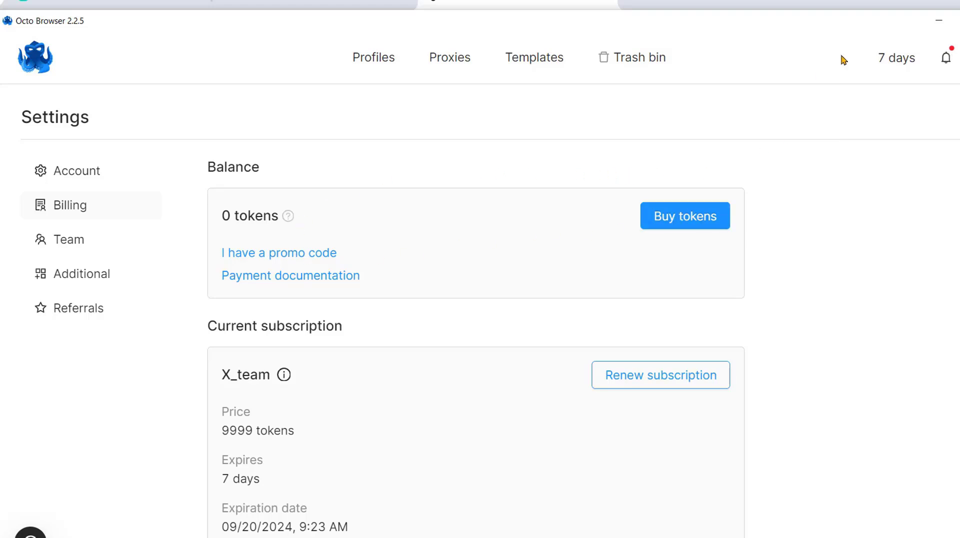
left_click(647, 177)
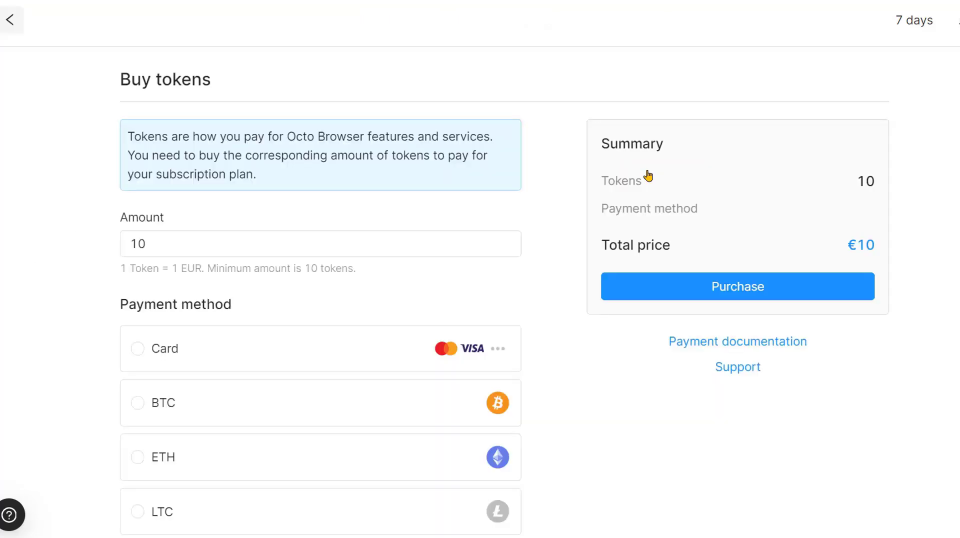
scroll(232, 311, "down", 3)
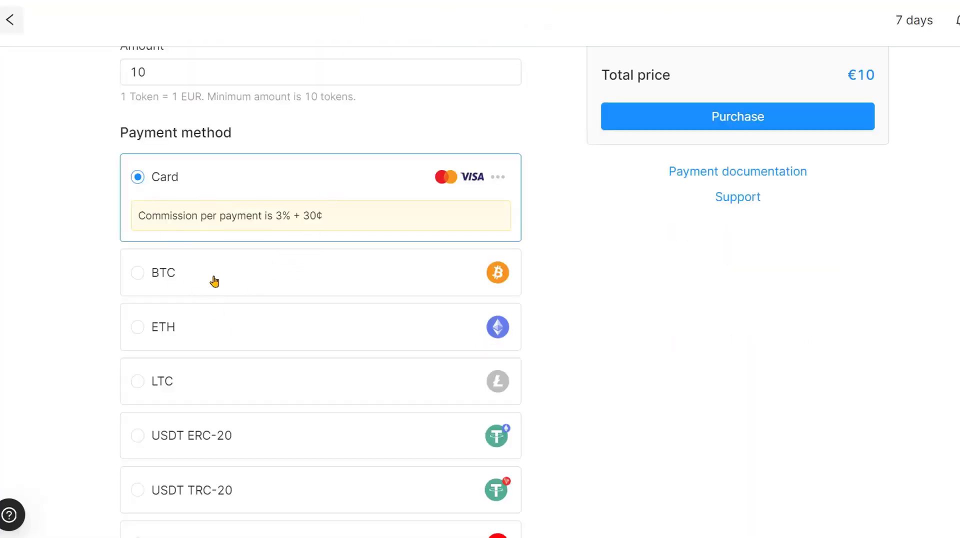
scroll(275, 360, "down", 2)
scroll(528, 331, "up", 4)
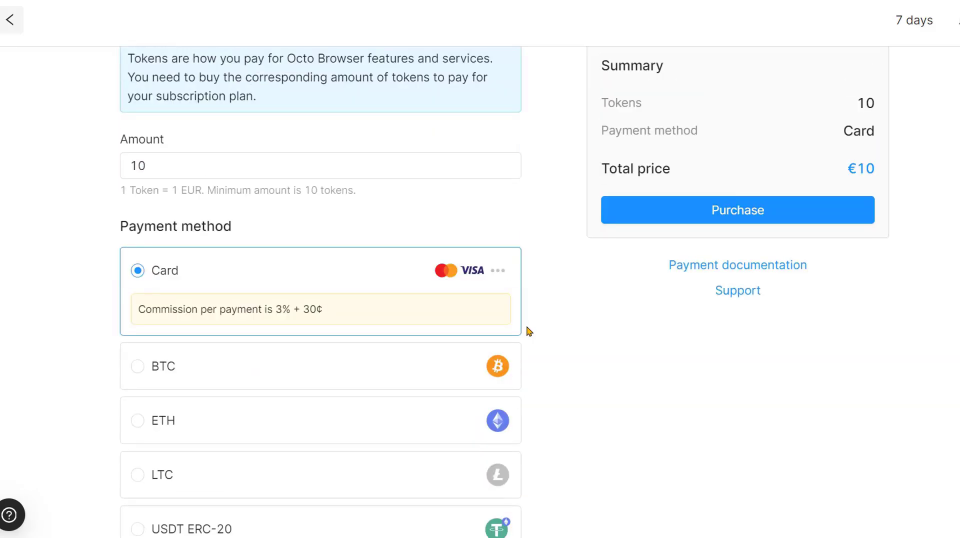
scroll(528, 331, "up", 2)
- Set the amount of tokens to buy to 50
left_click(182, 244)
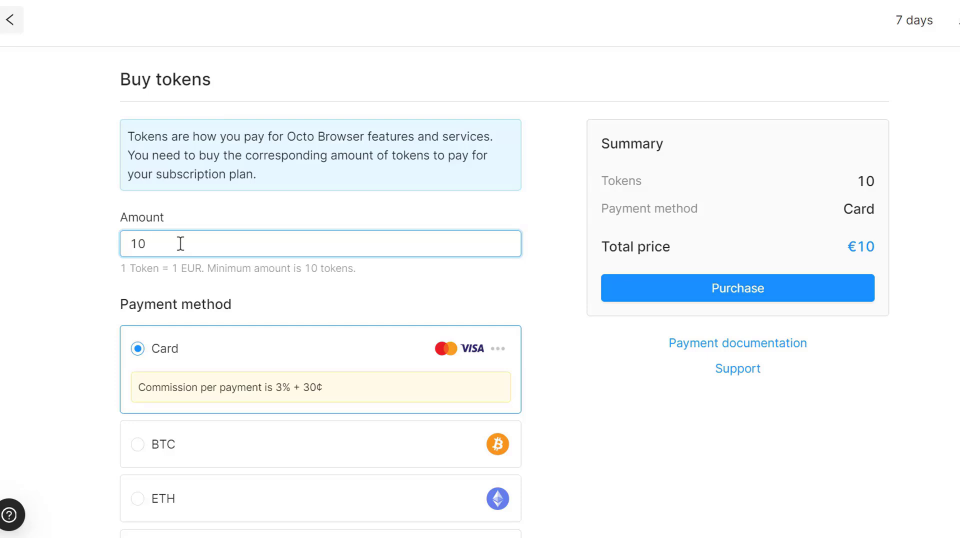
left_click_drag(180, 243, 87, 252)
type("50")
left_click(86, 252)
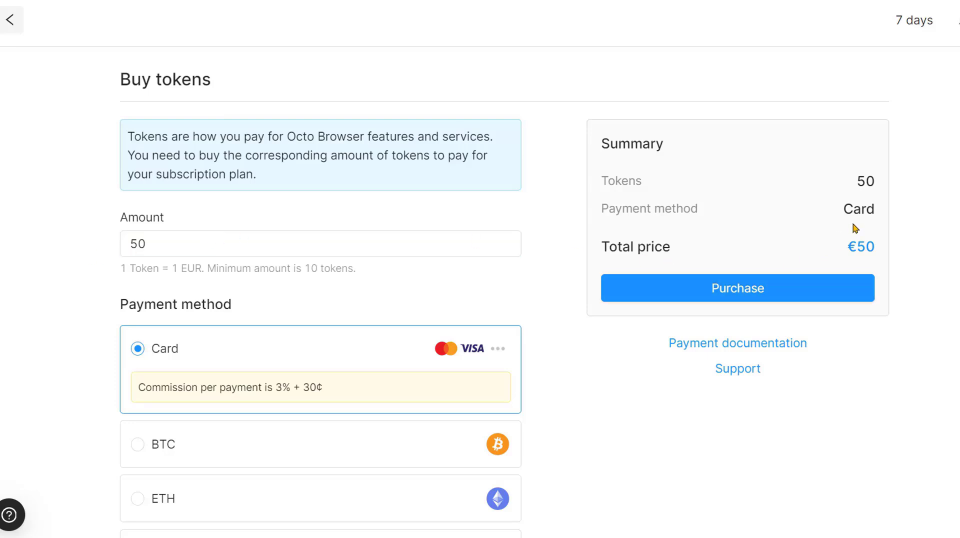
- Select LTC as the payment method for the tokens and submit the purchase
scroll(350, 313, "down", 3)
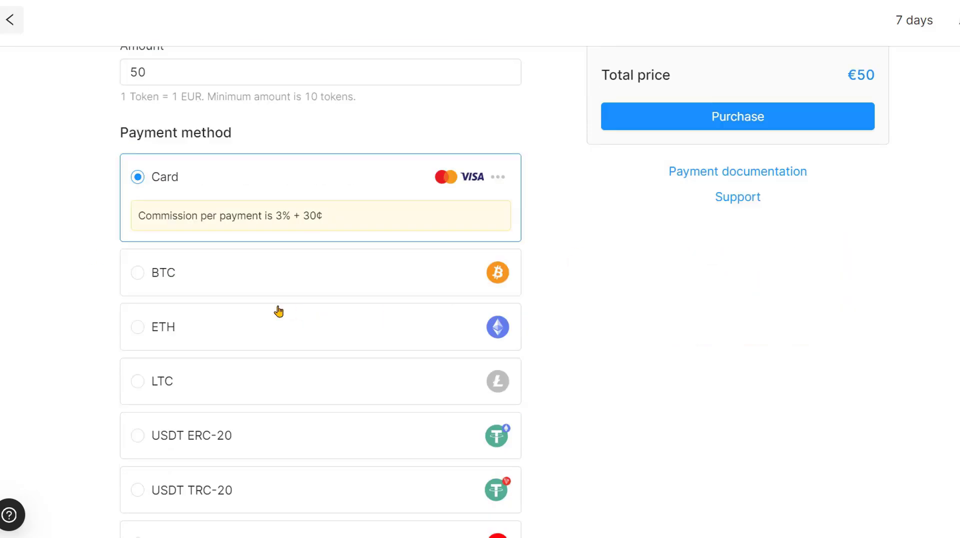
left_click(172, 294)
left_click(158, 413)
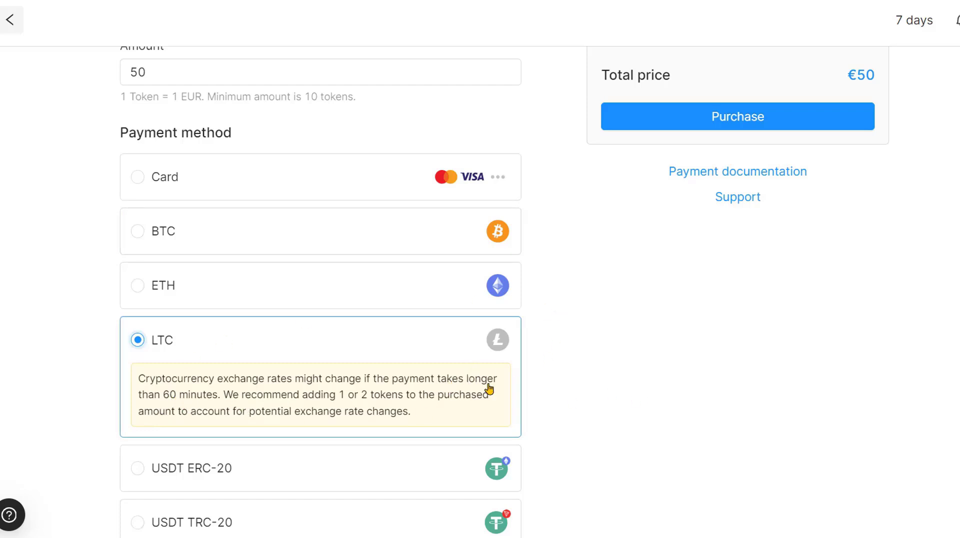
scroll(625, 352, "up", 3)
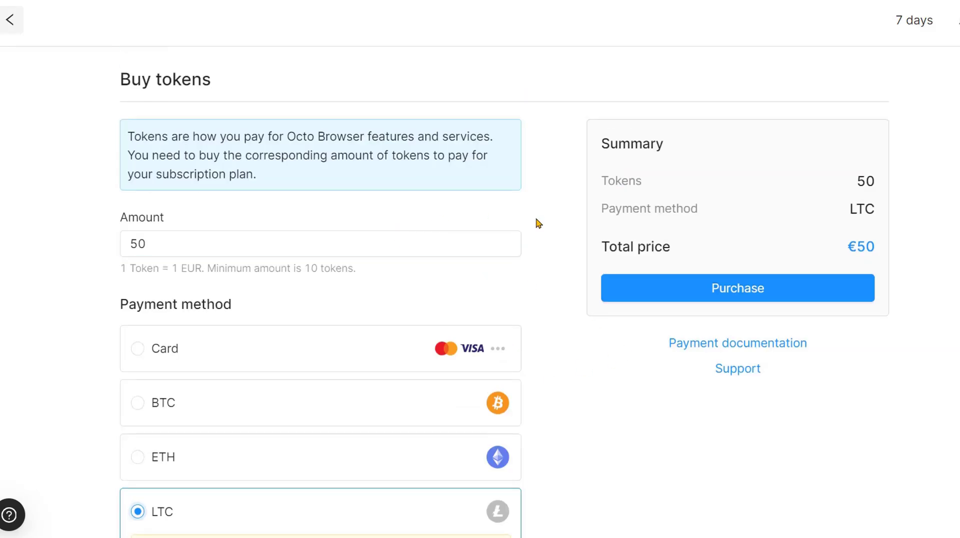
scroll(303, 351, "down", 3)
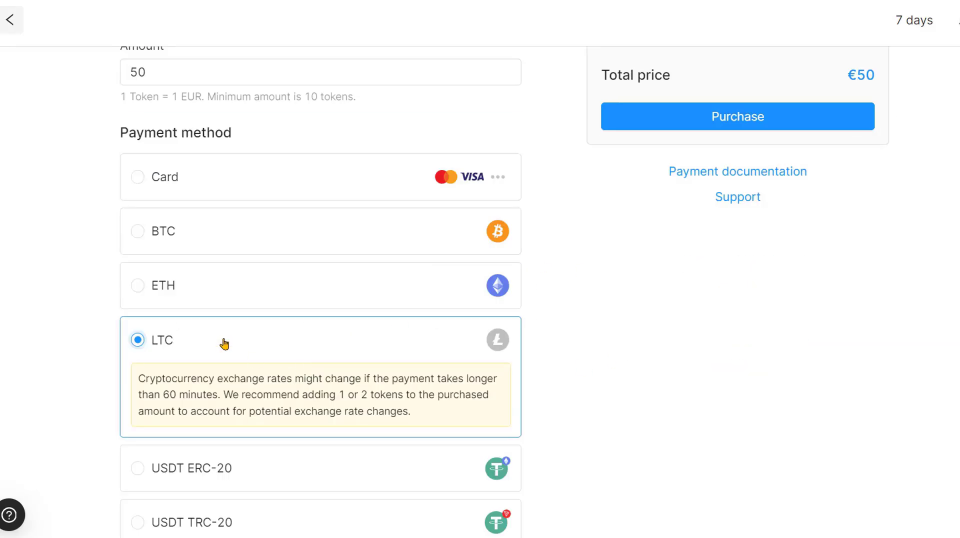
scroll(890, 306, "up", 3)
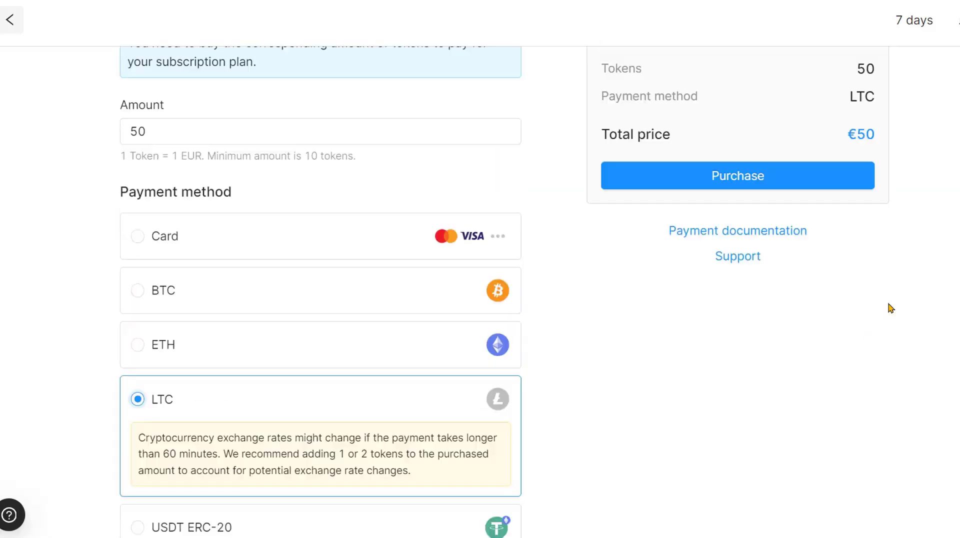
left_click(749, 295)
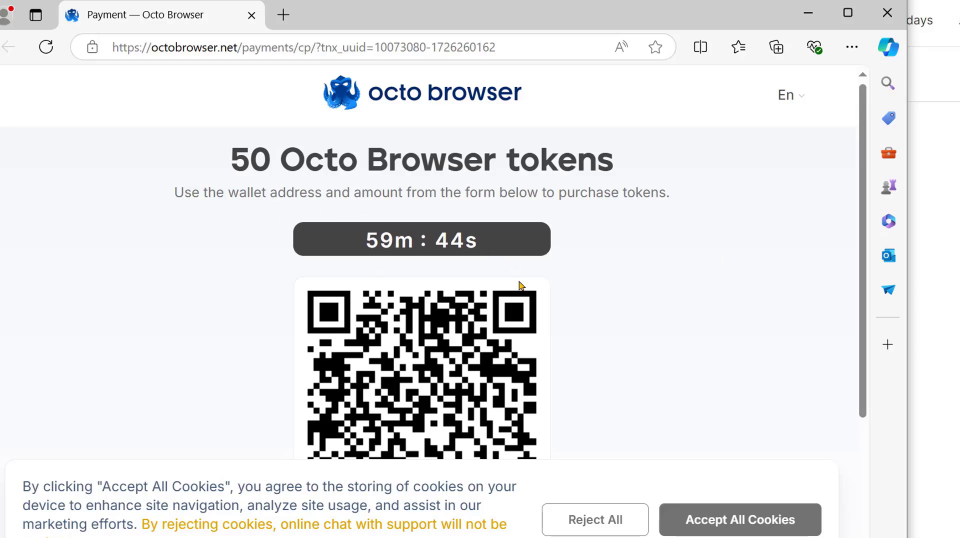
- Examine the LTC payment page's QR code, wallet address and amount to send, and close the page
scroll(525, 285, "down", 3)
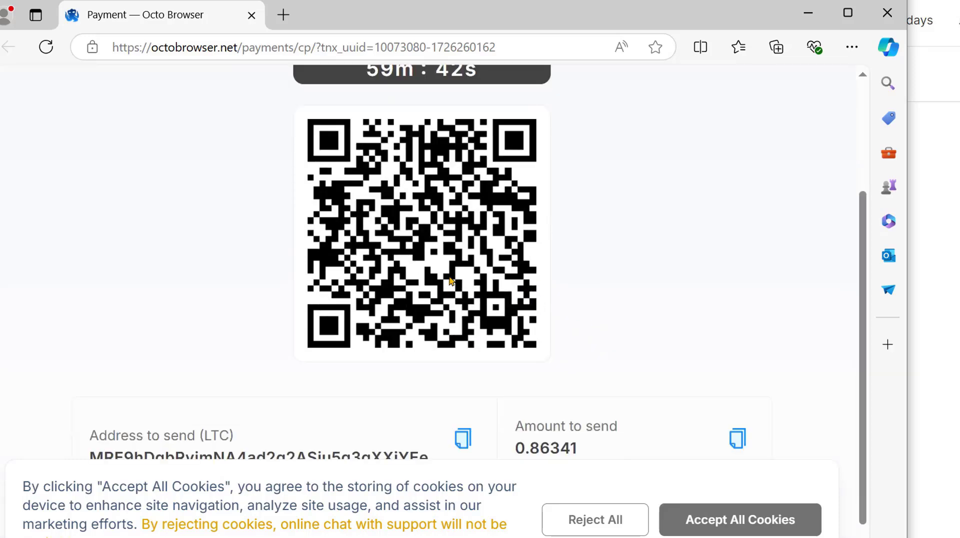
scroll(486, 292, "up", 3)
scroll(485, 293, "down", 3)
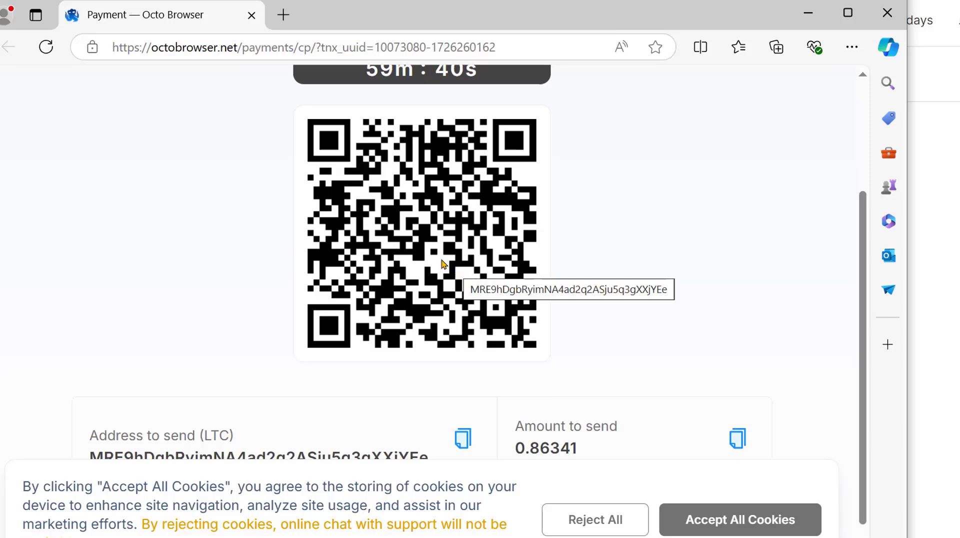
scroll(453, 267, "up", 2)
scroll(499, 245, "down", 2)
scroll(498, 245, "down", 2)
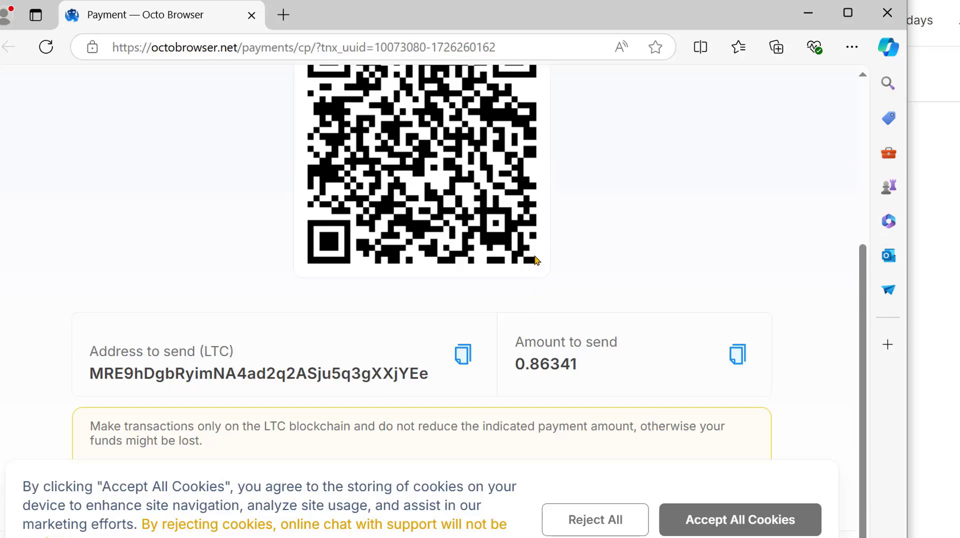
scroll(536, 256, "up", 3)
scroll(484, 320, "down", 3)
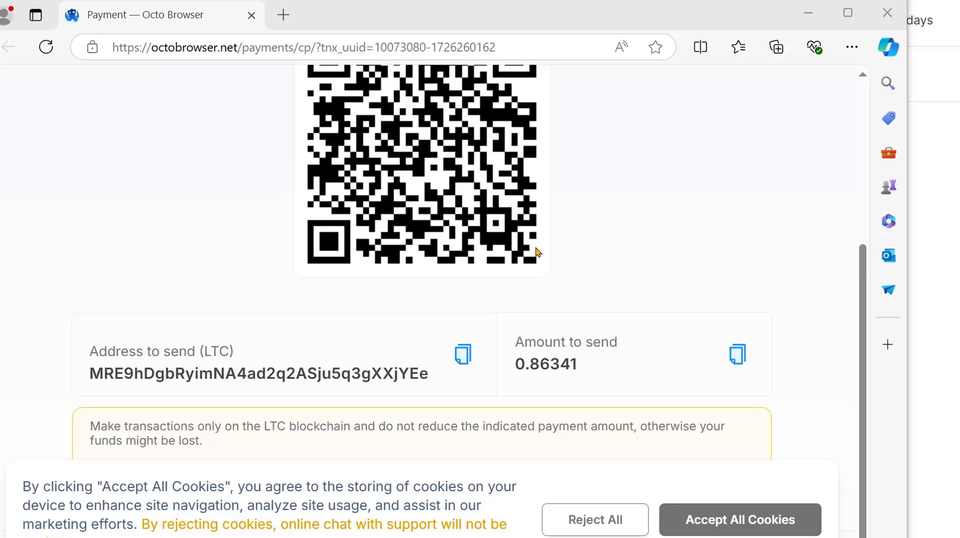
scroll(536, 251, "up", 5)
scroll(291, 308, "down", 5)
left_click(885, 16)
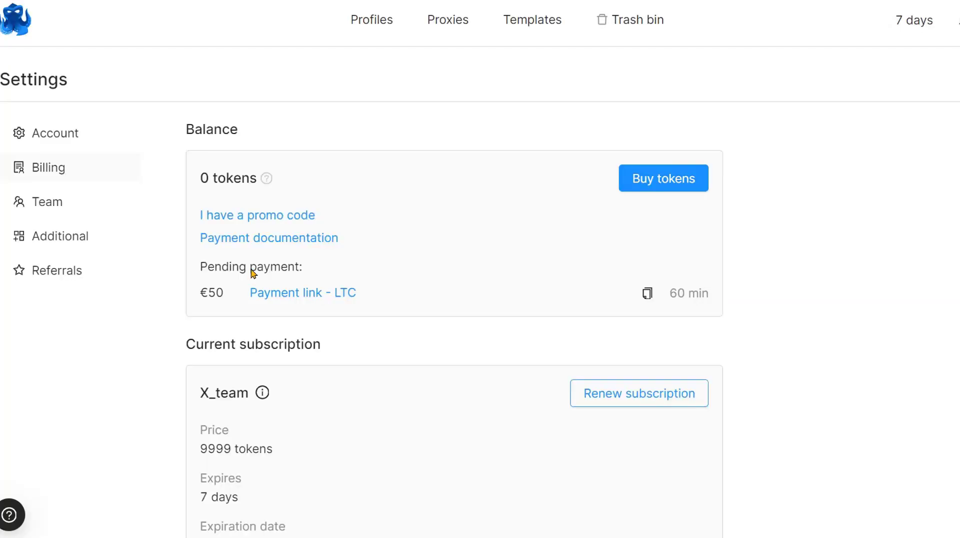
- Look through the Team settings, Proxies and Templates sections and return to Profiles
left_click(48, 201)
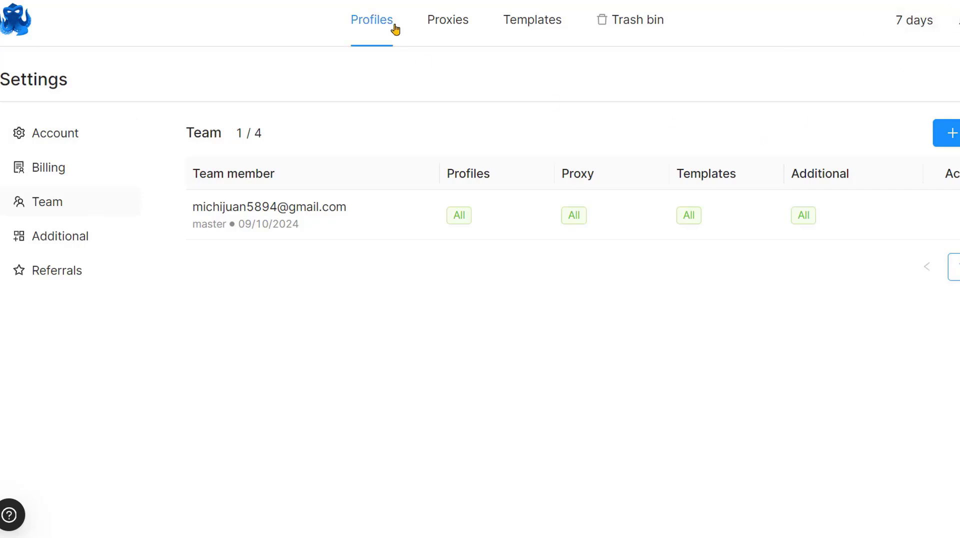
left_click(460, 28)
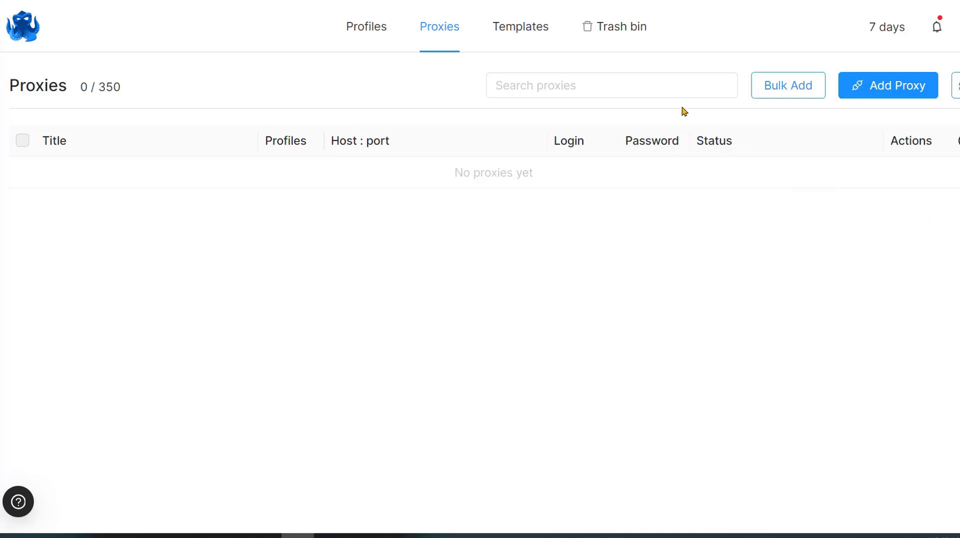
left_click(522, 31)
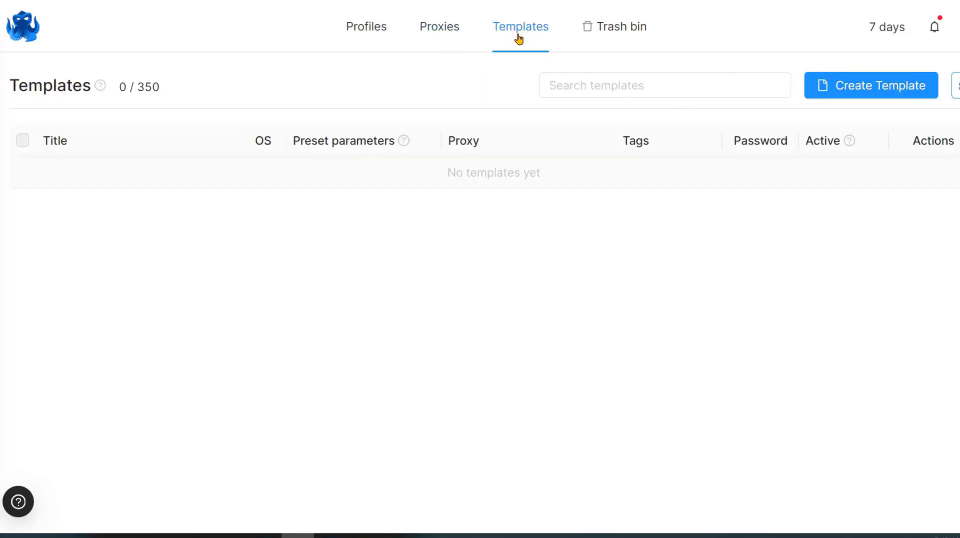
left_click(382, 31)
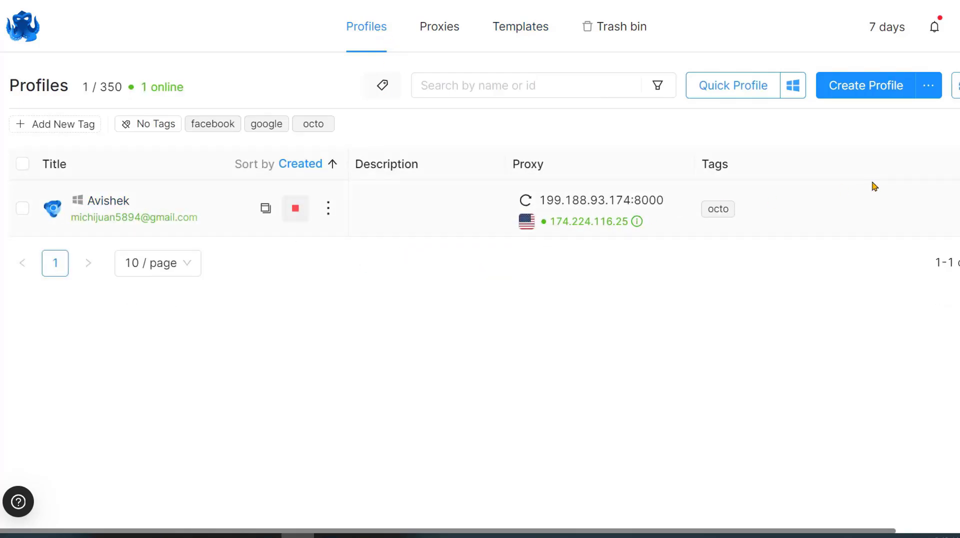
- Start creating a new profile and look through its general settings, including the proxy options, start pages and bookmarks import
left_click(892, 86)
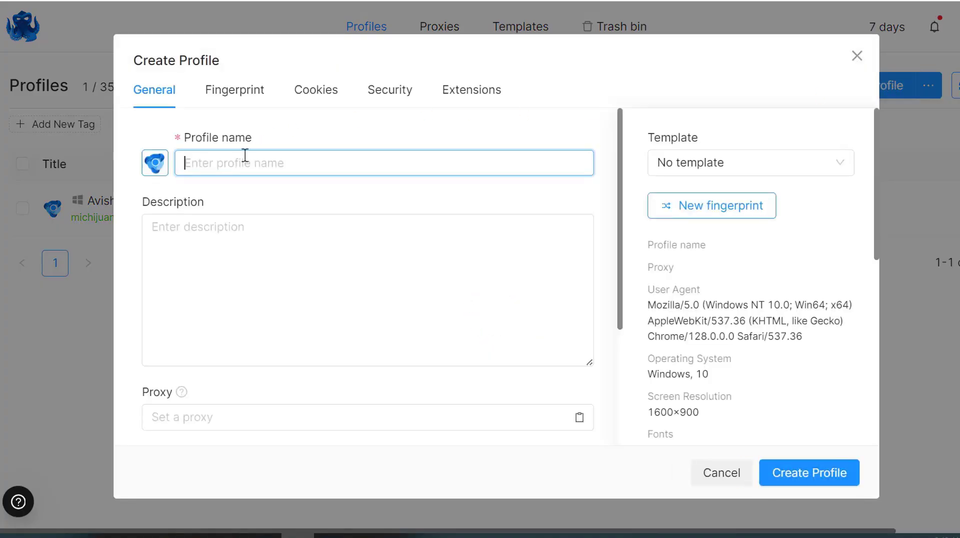
scroll(246, 224, "down", 3)
left_click(193, 250)
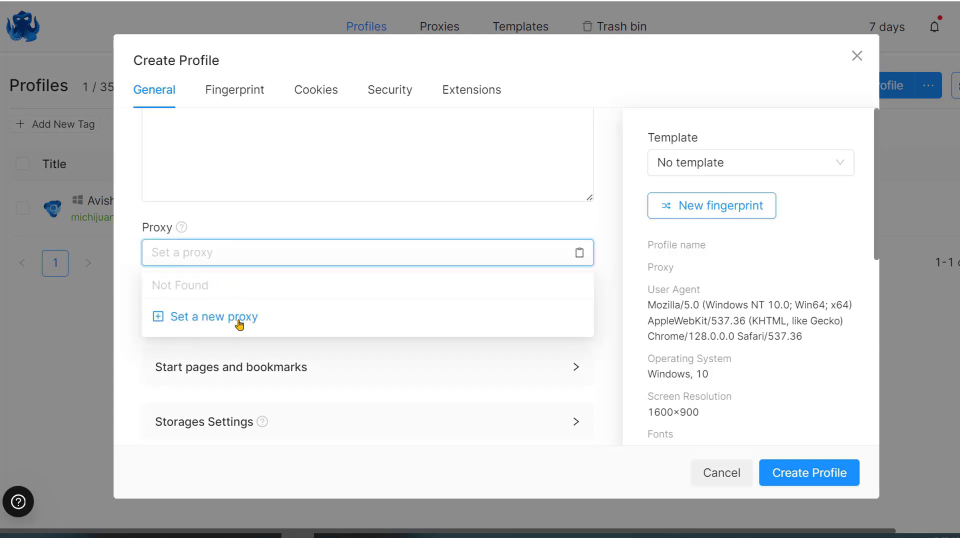
left_click(360, 366)
scroll(270, 311, "down", 3)
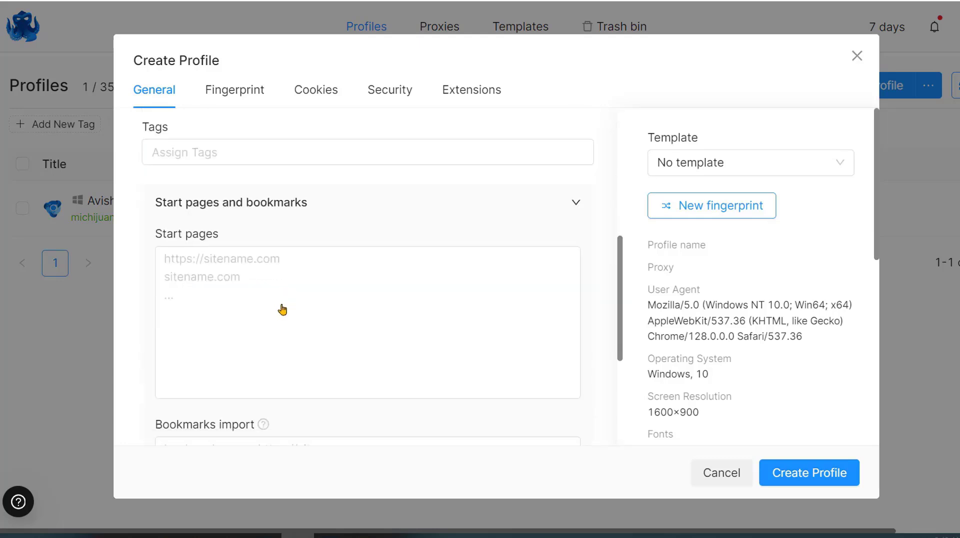
scroll(242, 252, "down", 4)
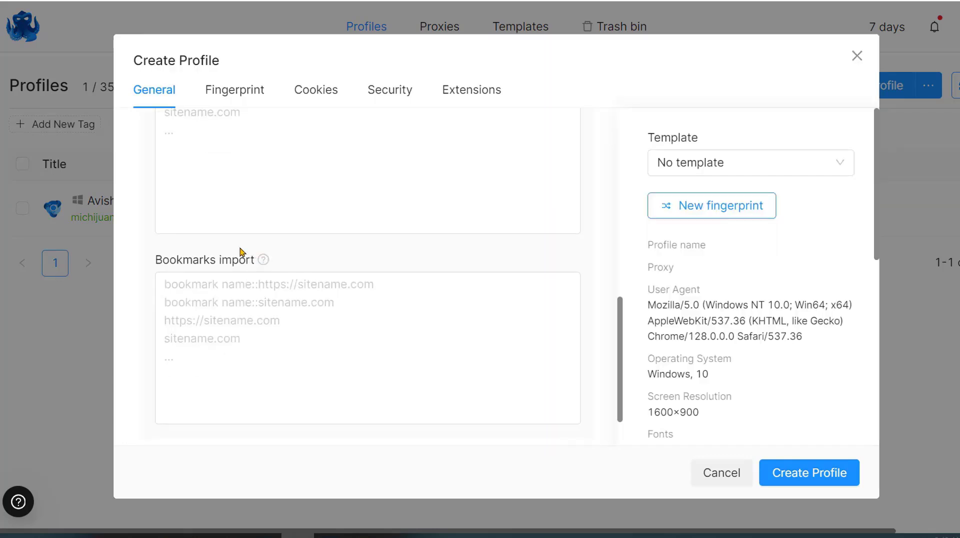
- Generate a new fingerprint for the profile and review its operating system, screen resolution, language, timezone and geolocation settings
left_click(264, 90)
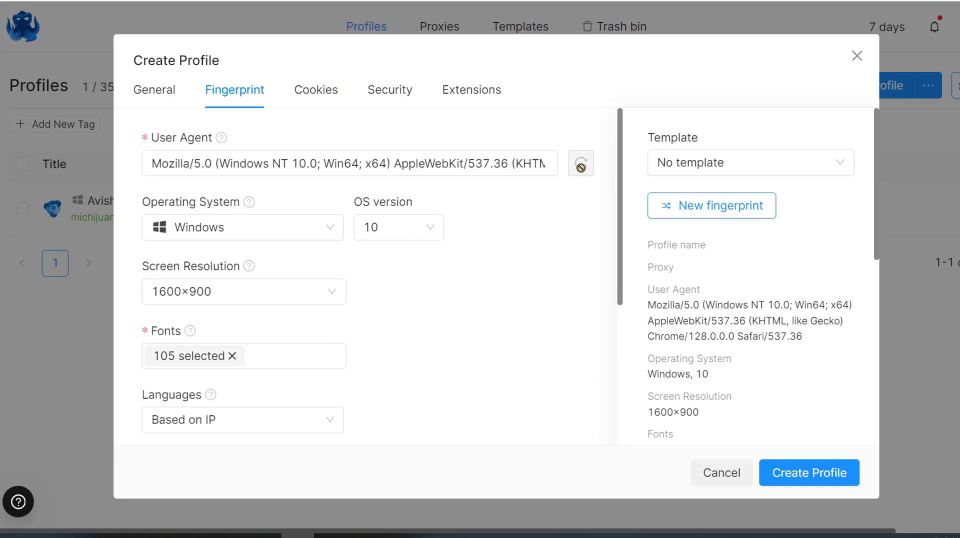
left_click(715, 209)
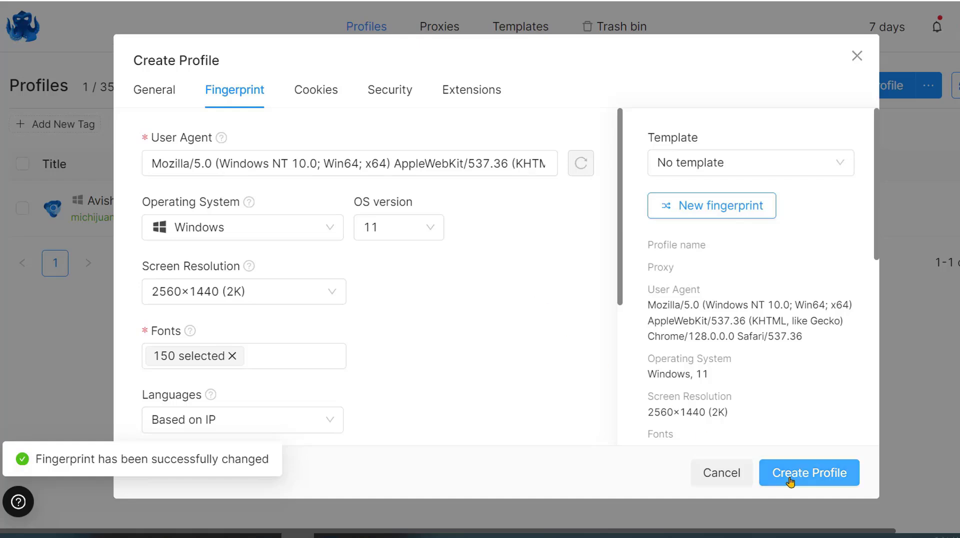
scroll(450, 259, "down", 5)
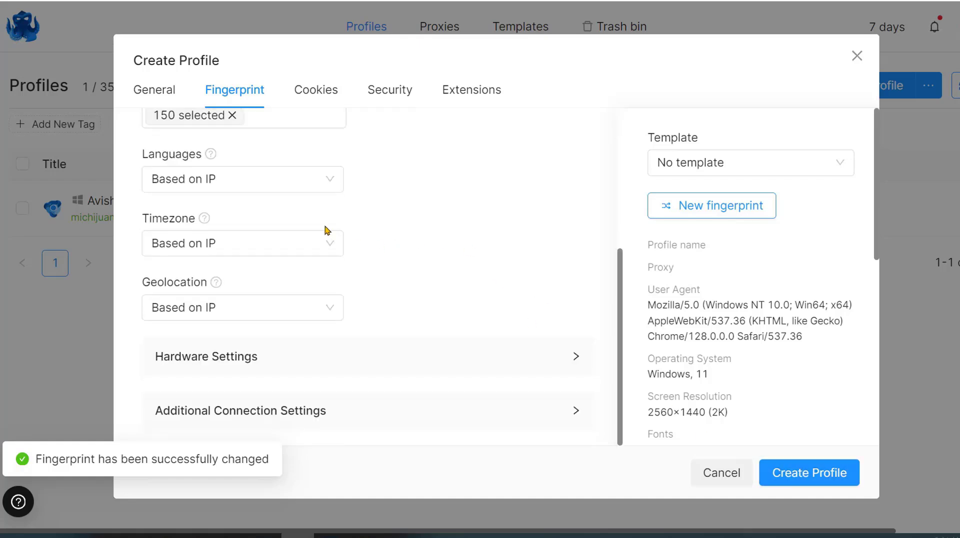
scroll(322, 225, "up", 3)
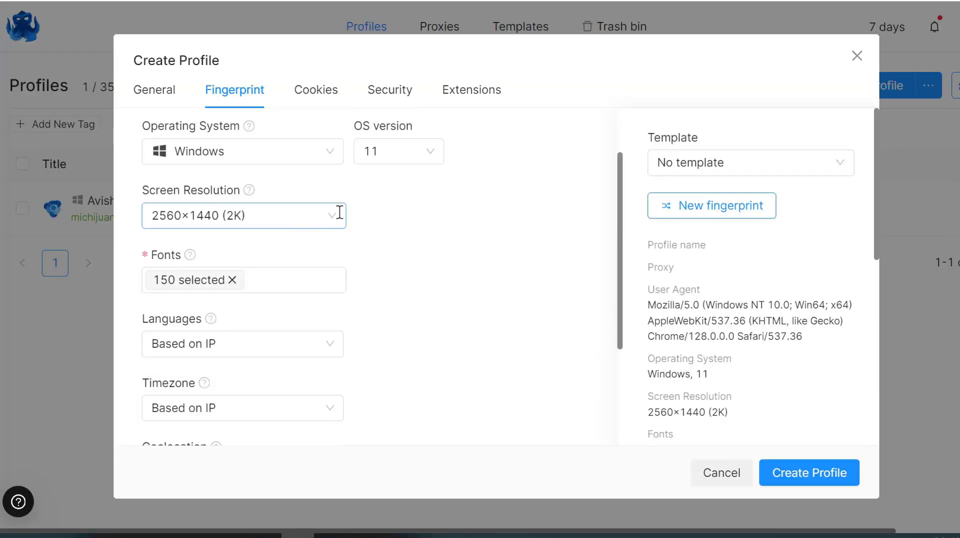
scroll(332, 225, "down", 3)
- Look through the new profile's cookie import and password protection settings
left_click(316, 90)
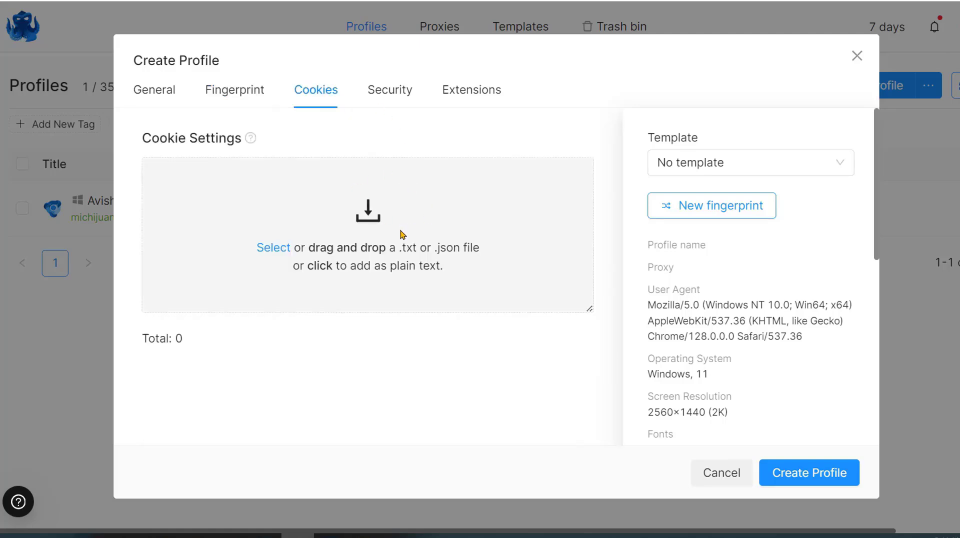
left_click(399, 105)
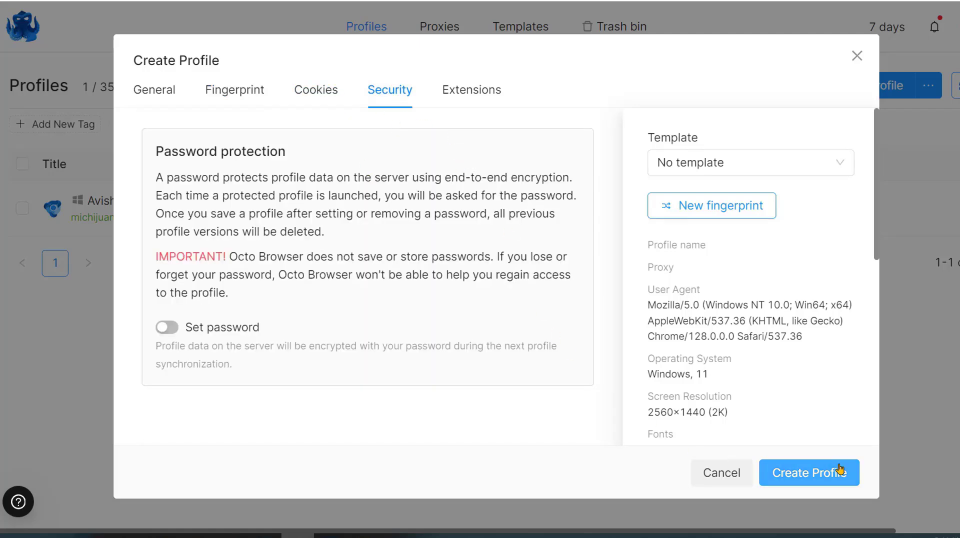